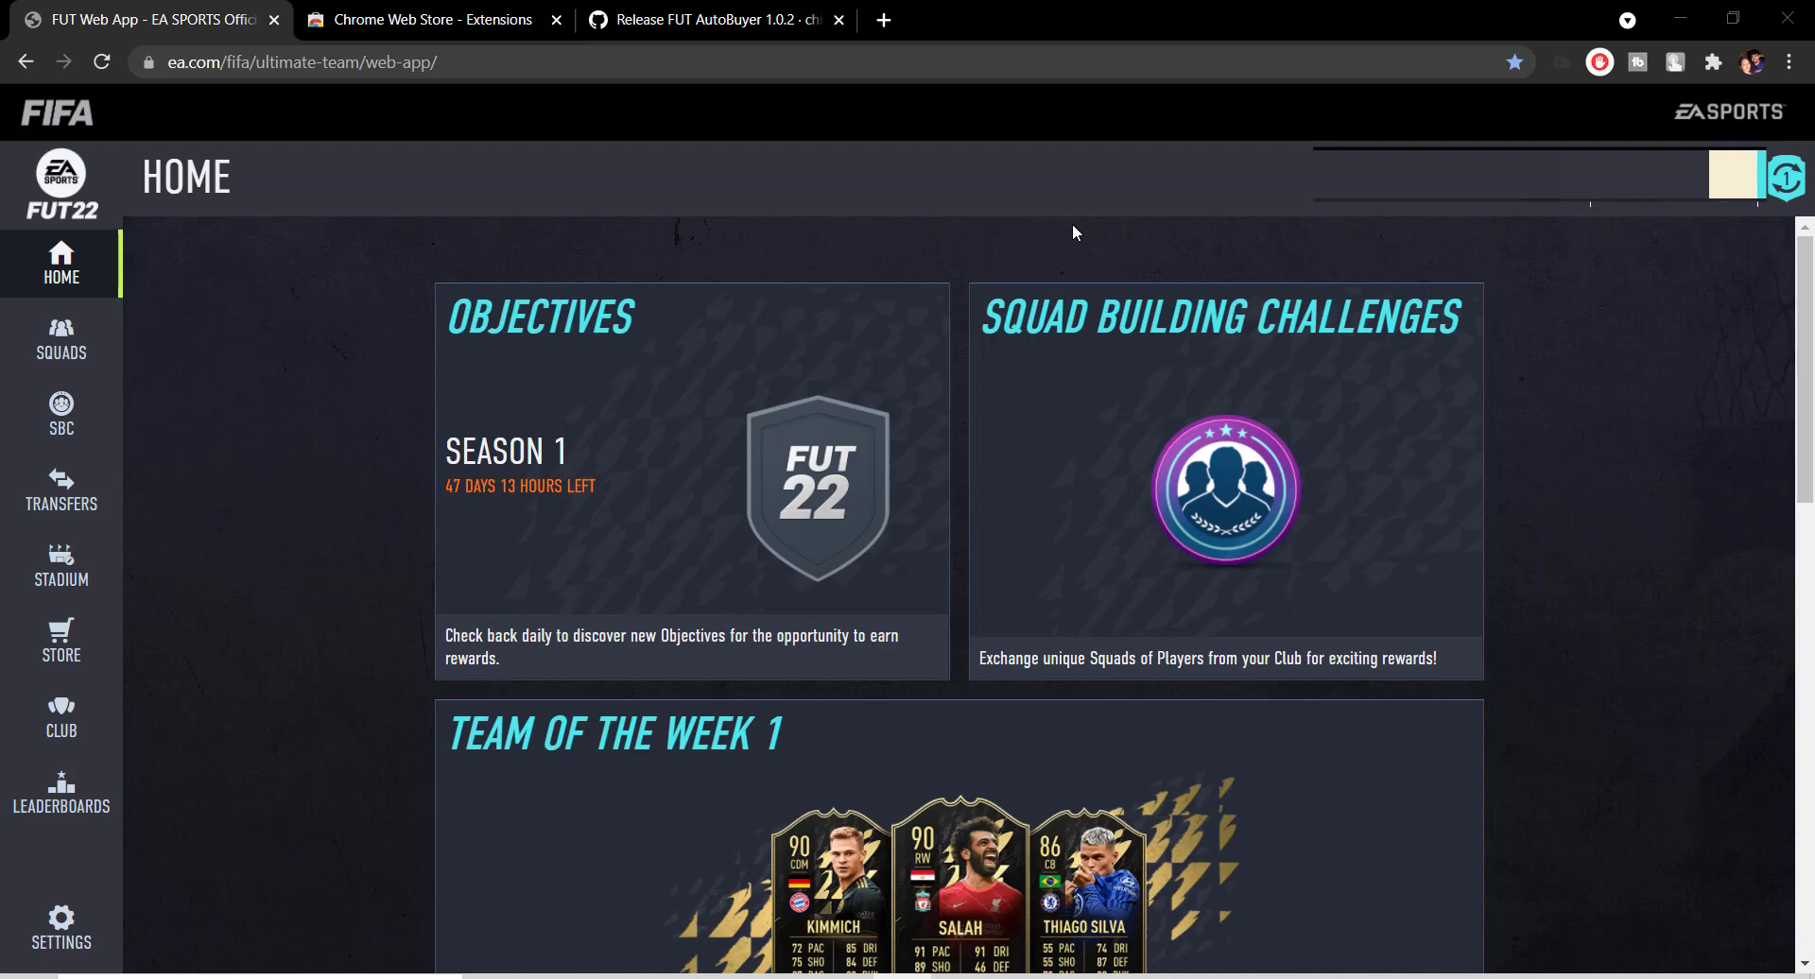
On the FUT AutoBuyer 1.0.2 release page, highlight the release time and the 'Added support for FIFA 22' note
left_click(739, 19)
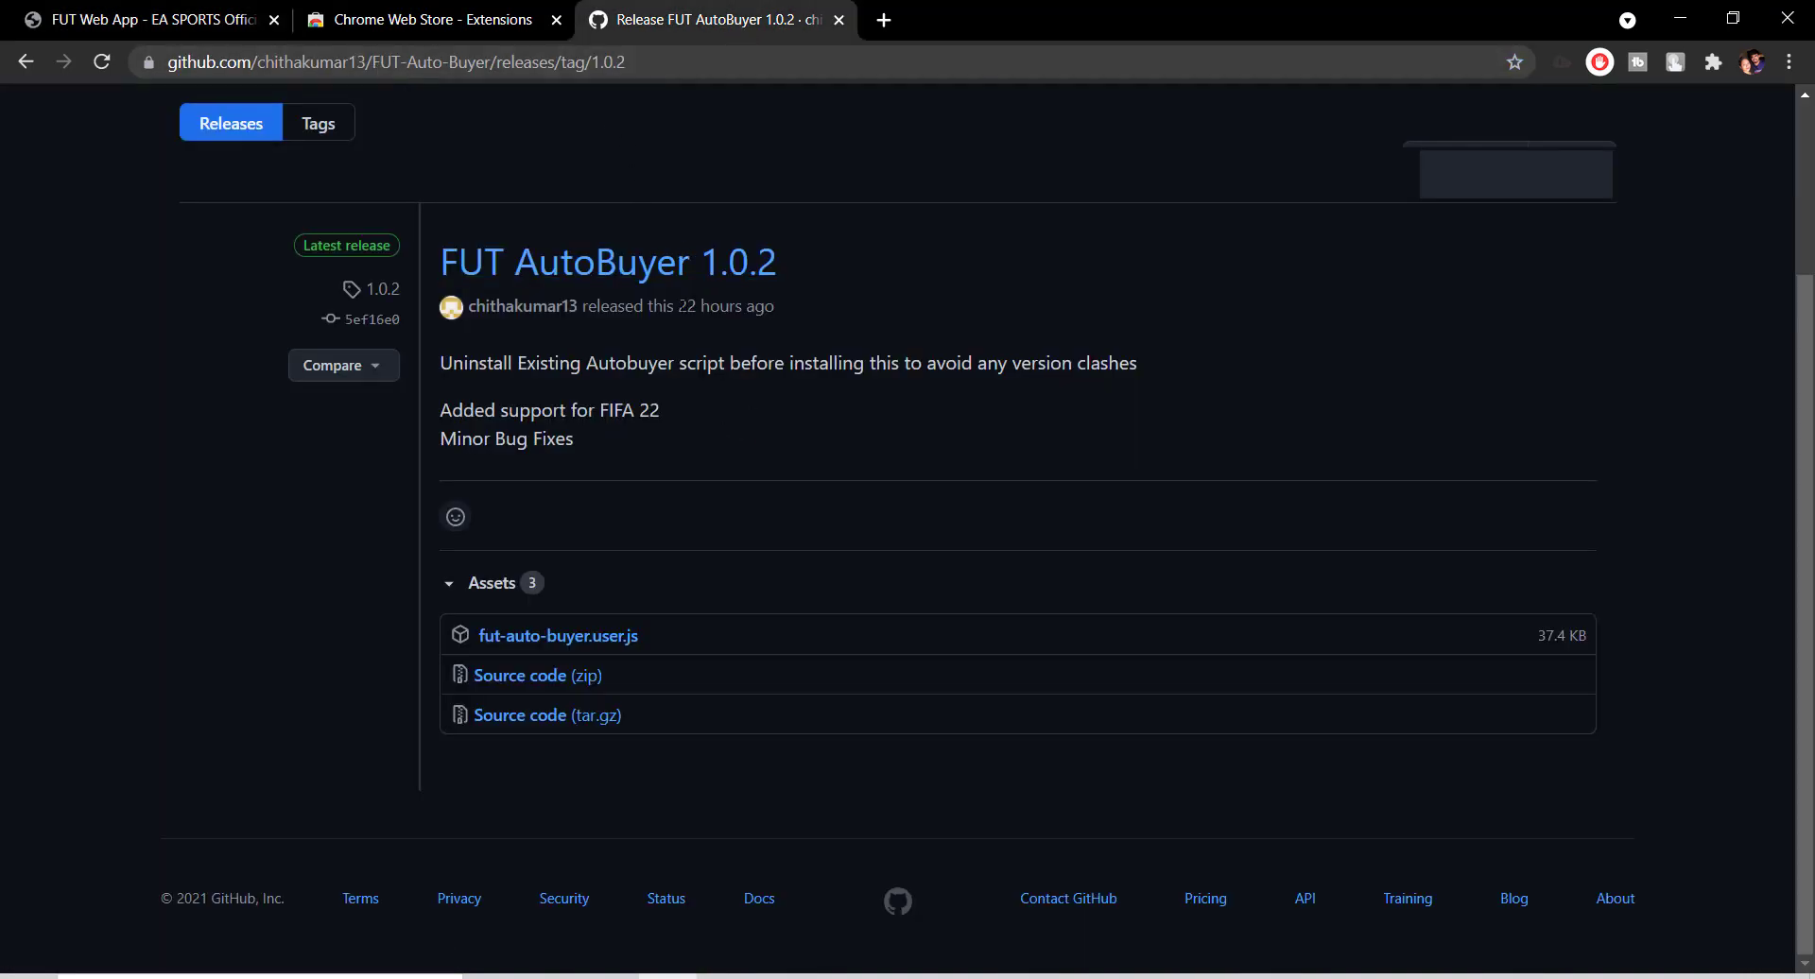
left_click_drag(678, 306, 754, 306)
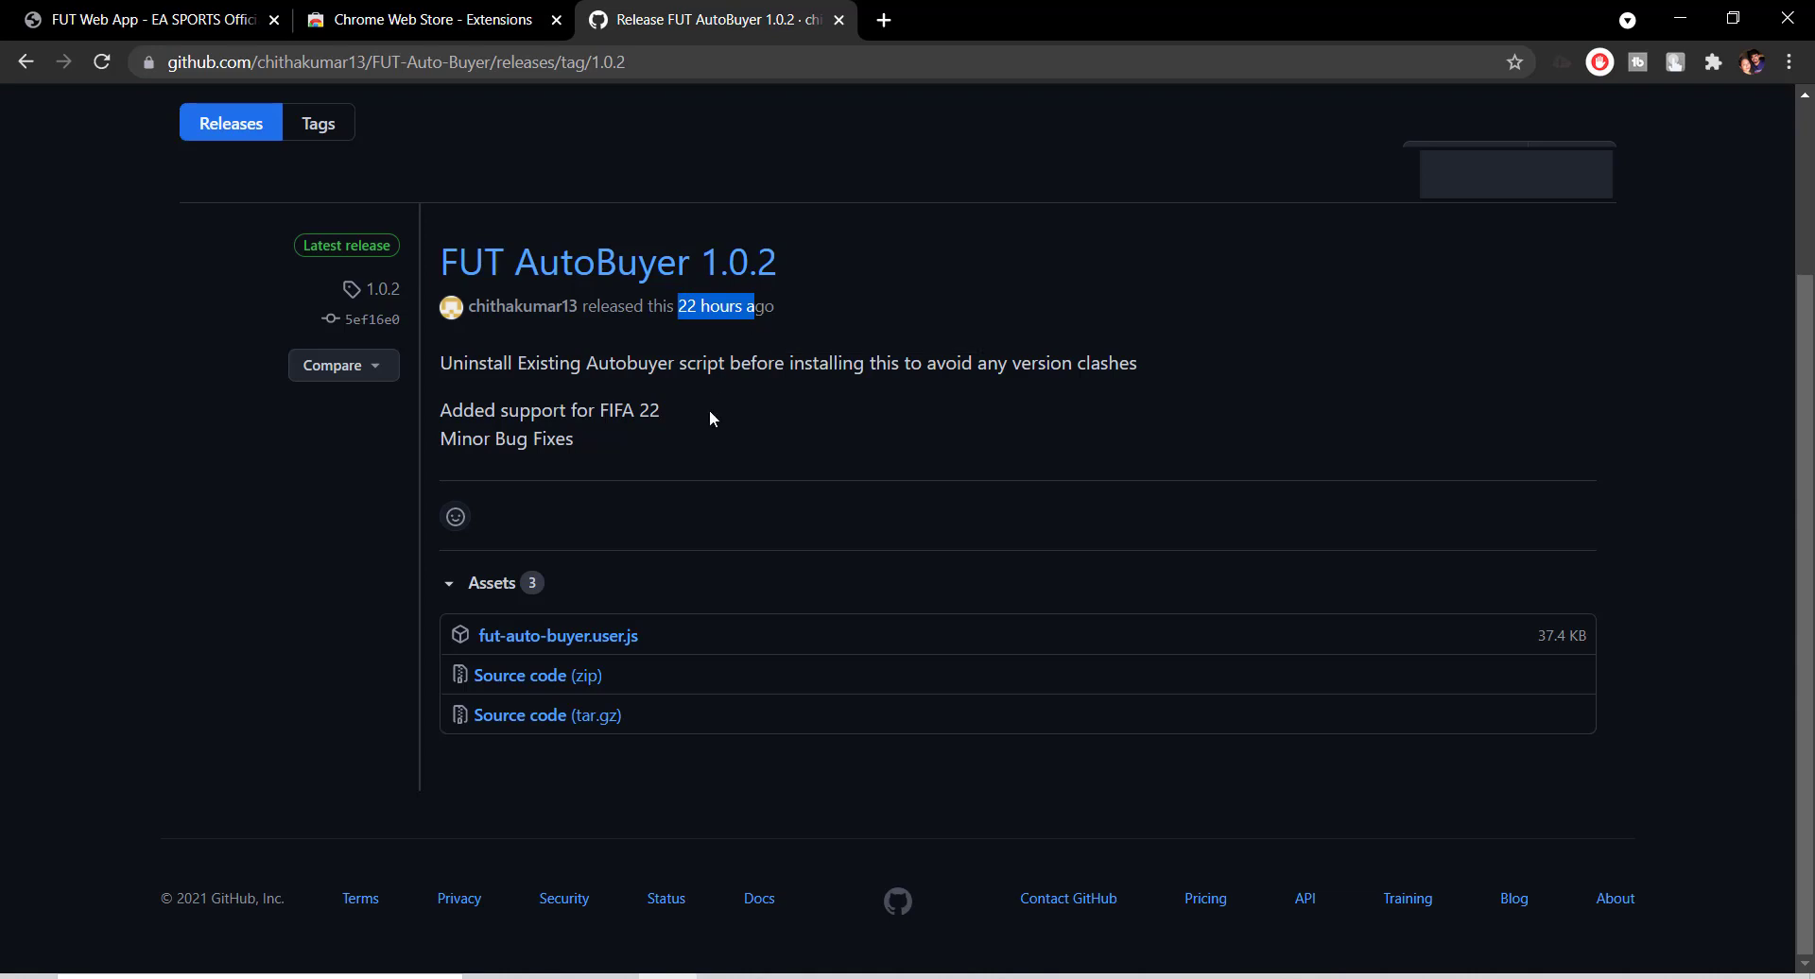
left_click_drag(661, 410, 450, 412)
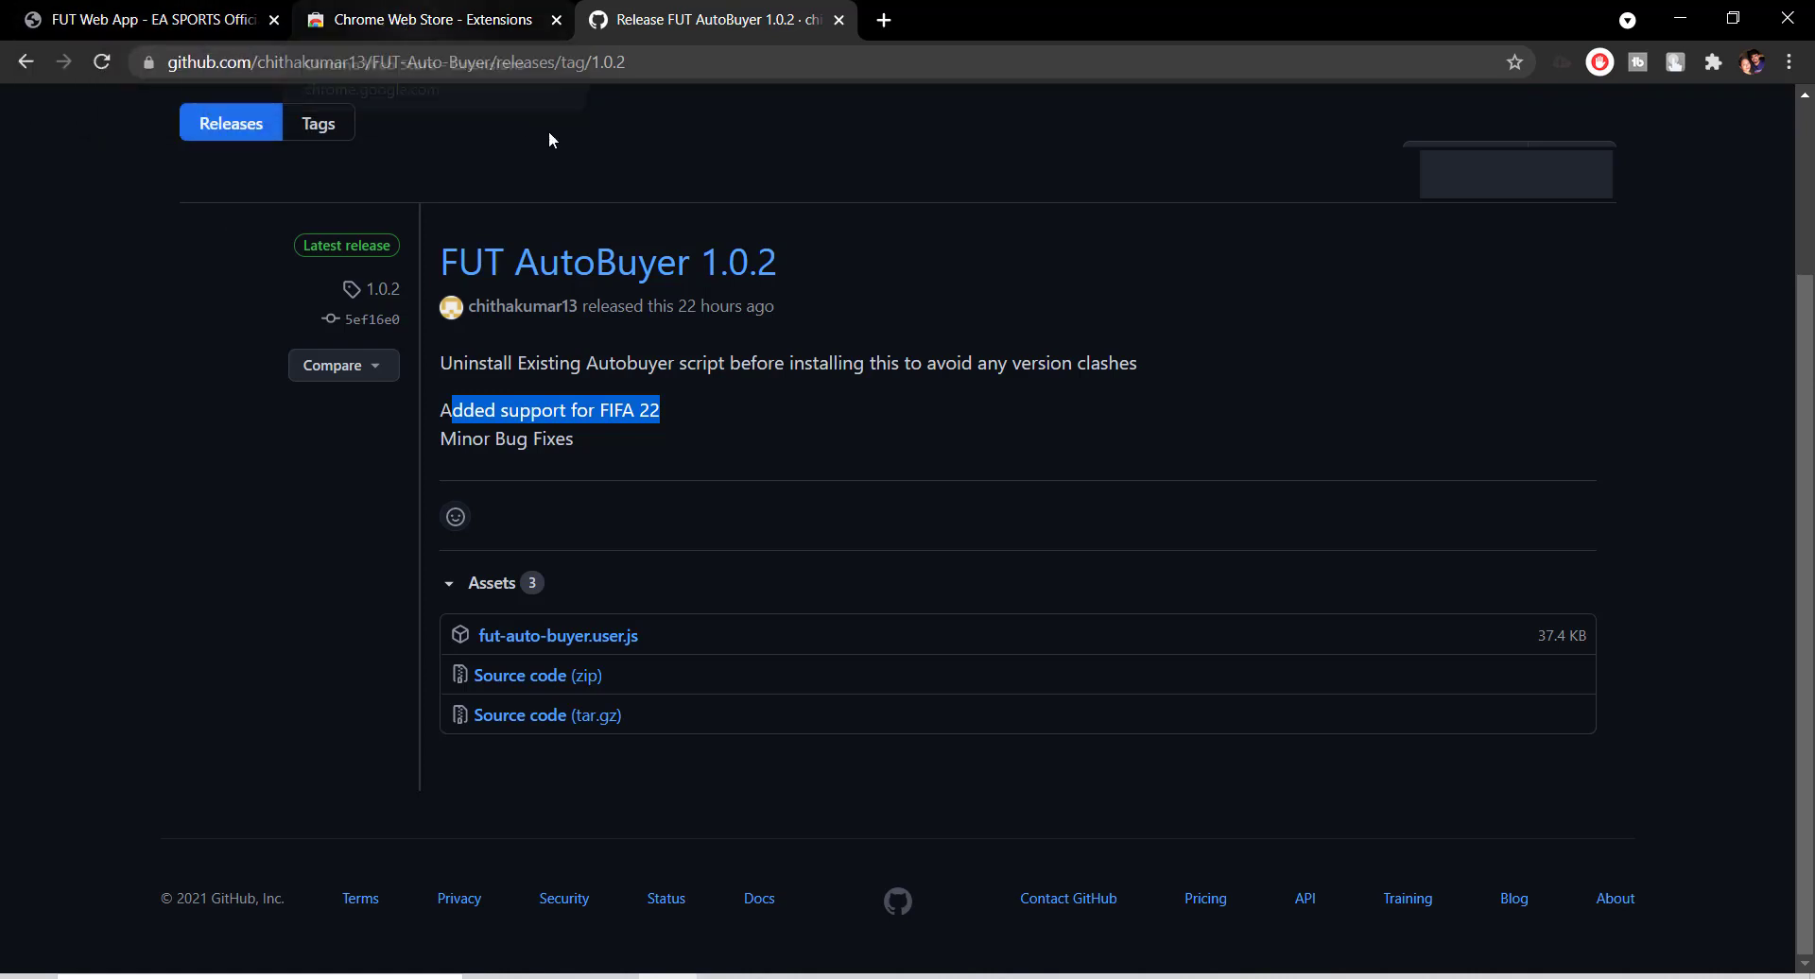
Search the Chrome Web Store for 'tampermonkey', fixing the mistyped query
left_click(450, 25)
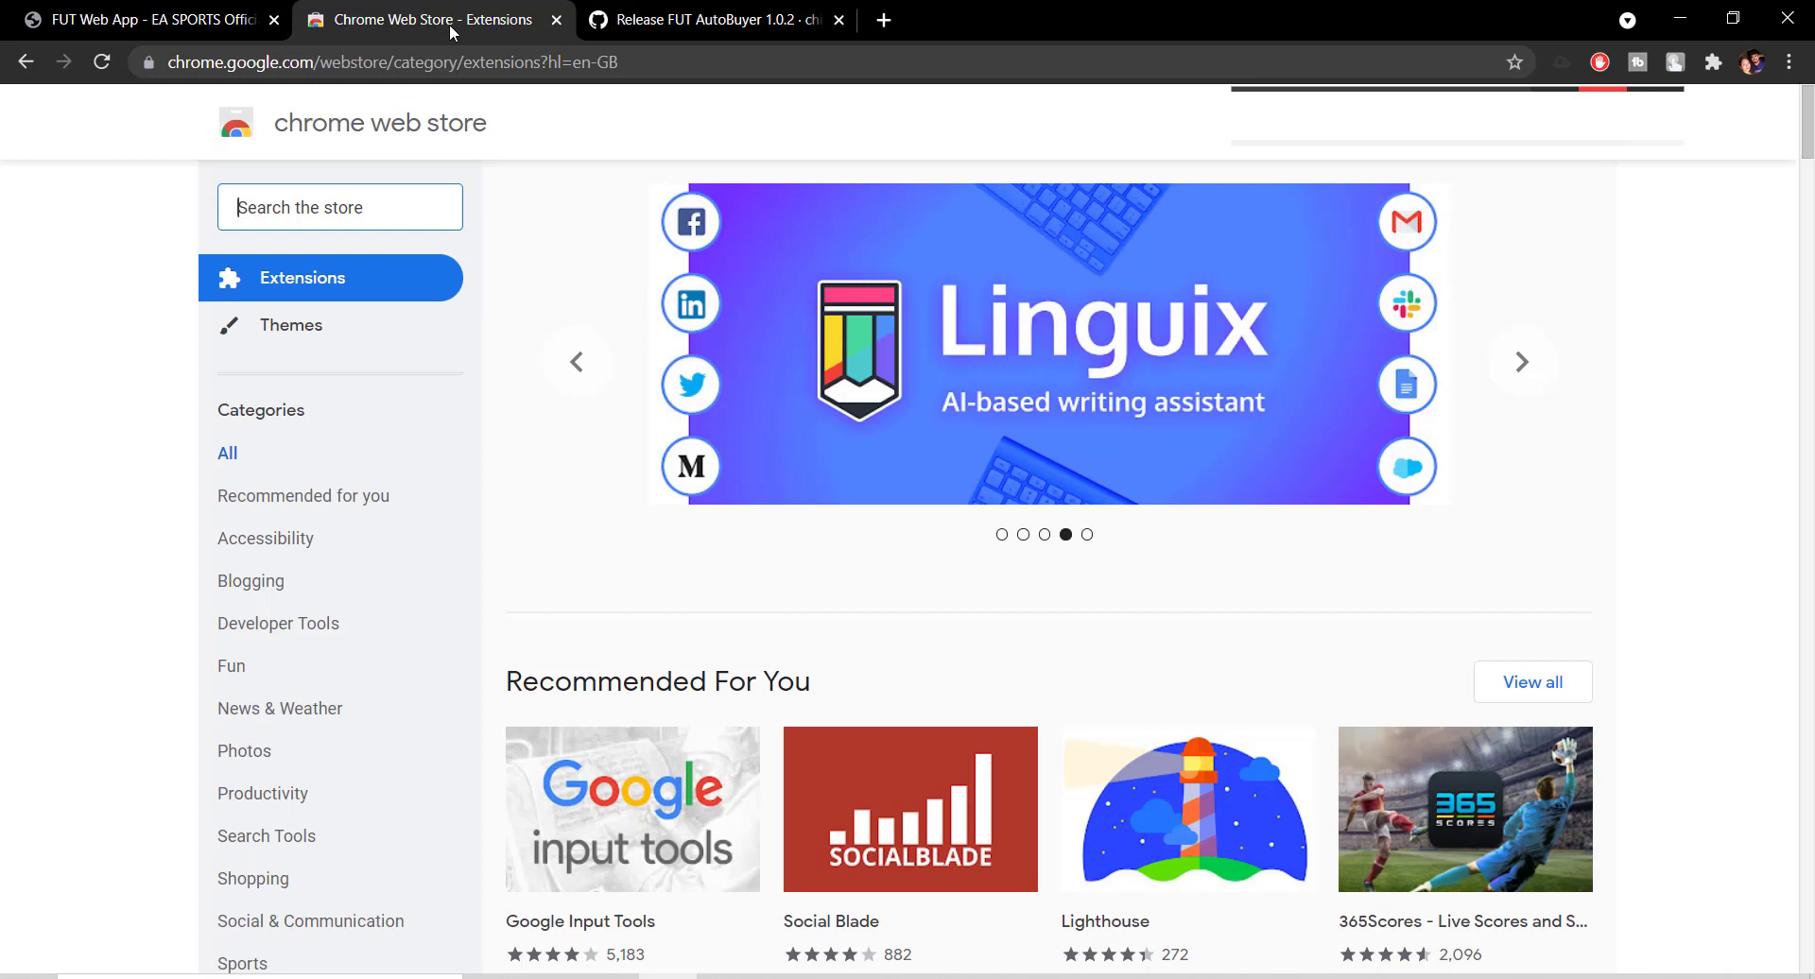
type("tamp")
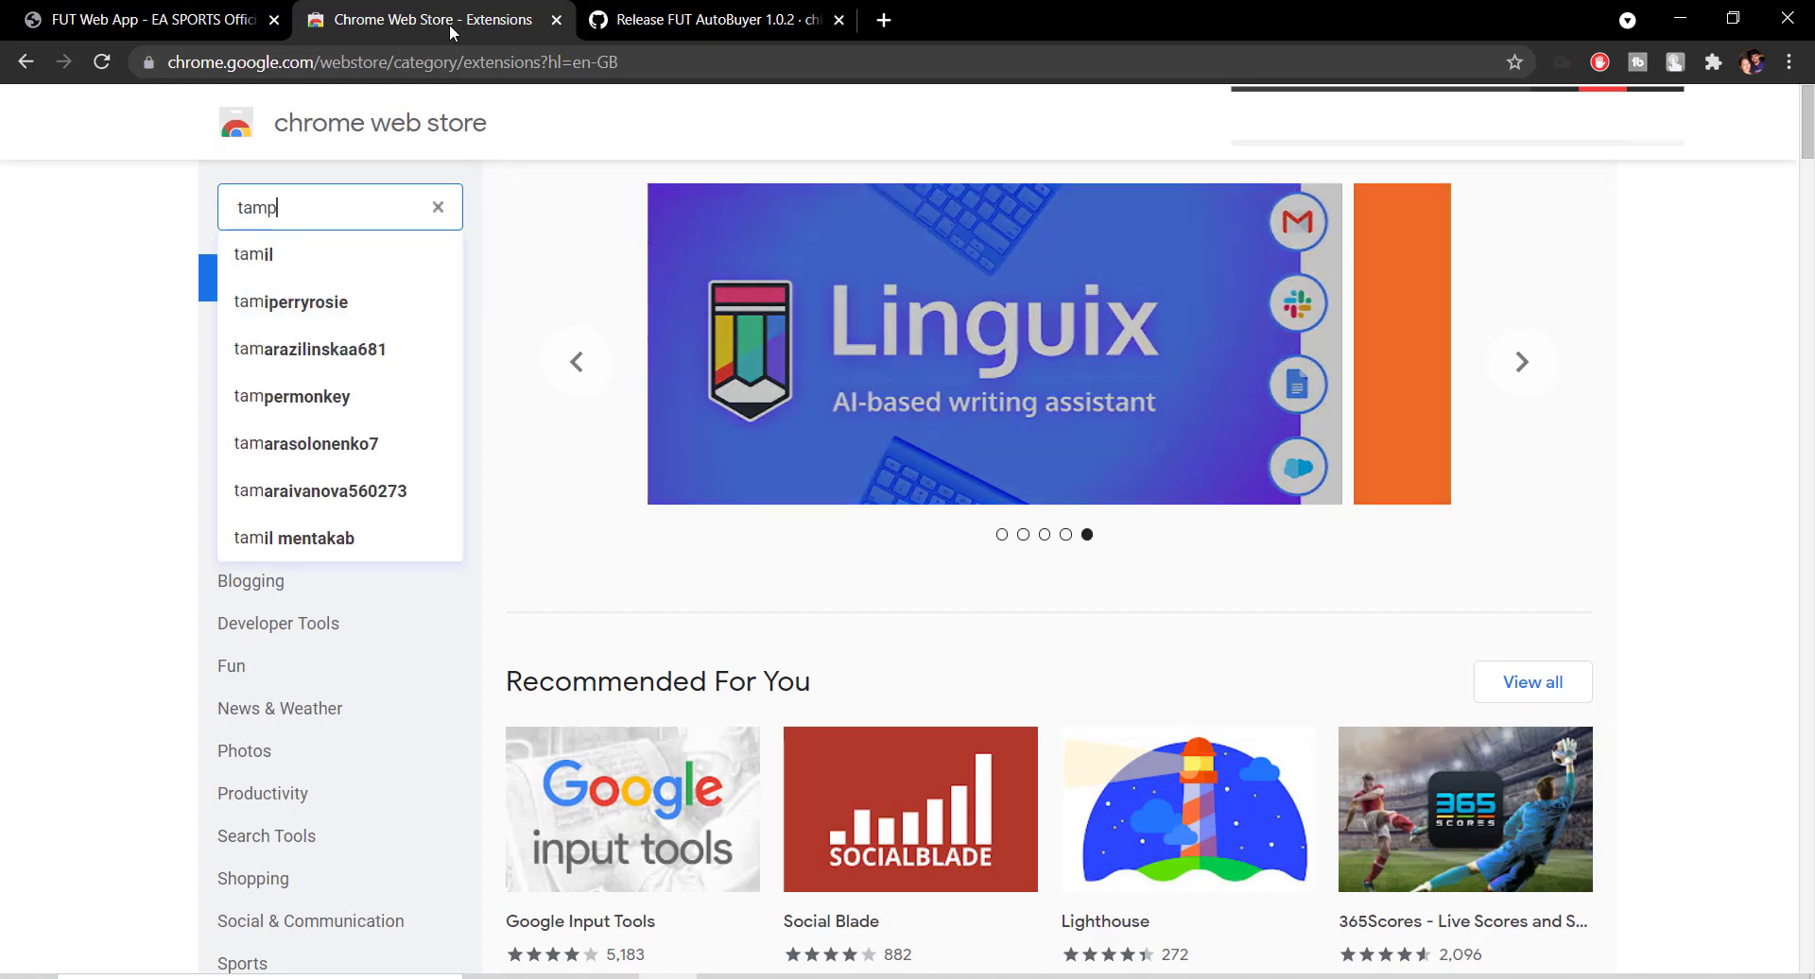
type("en")
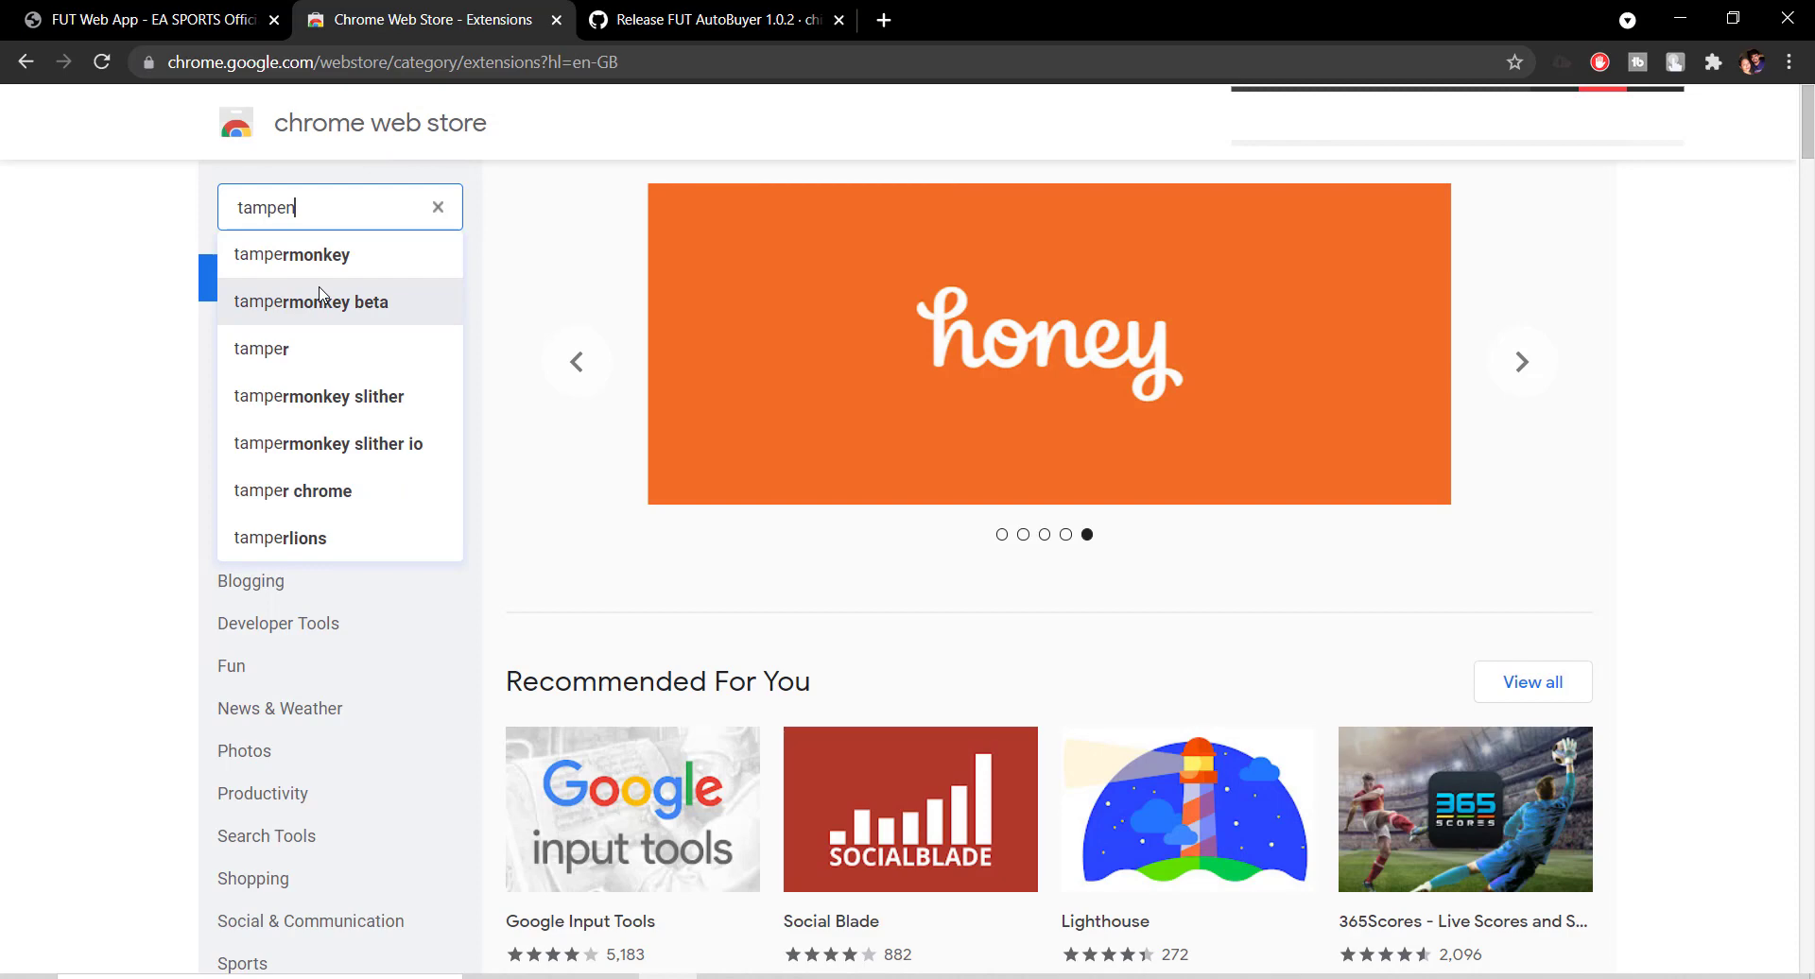
left_click(302, 272)
left_click(391, 200)
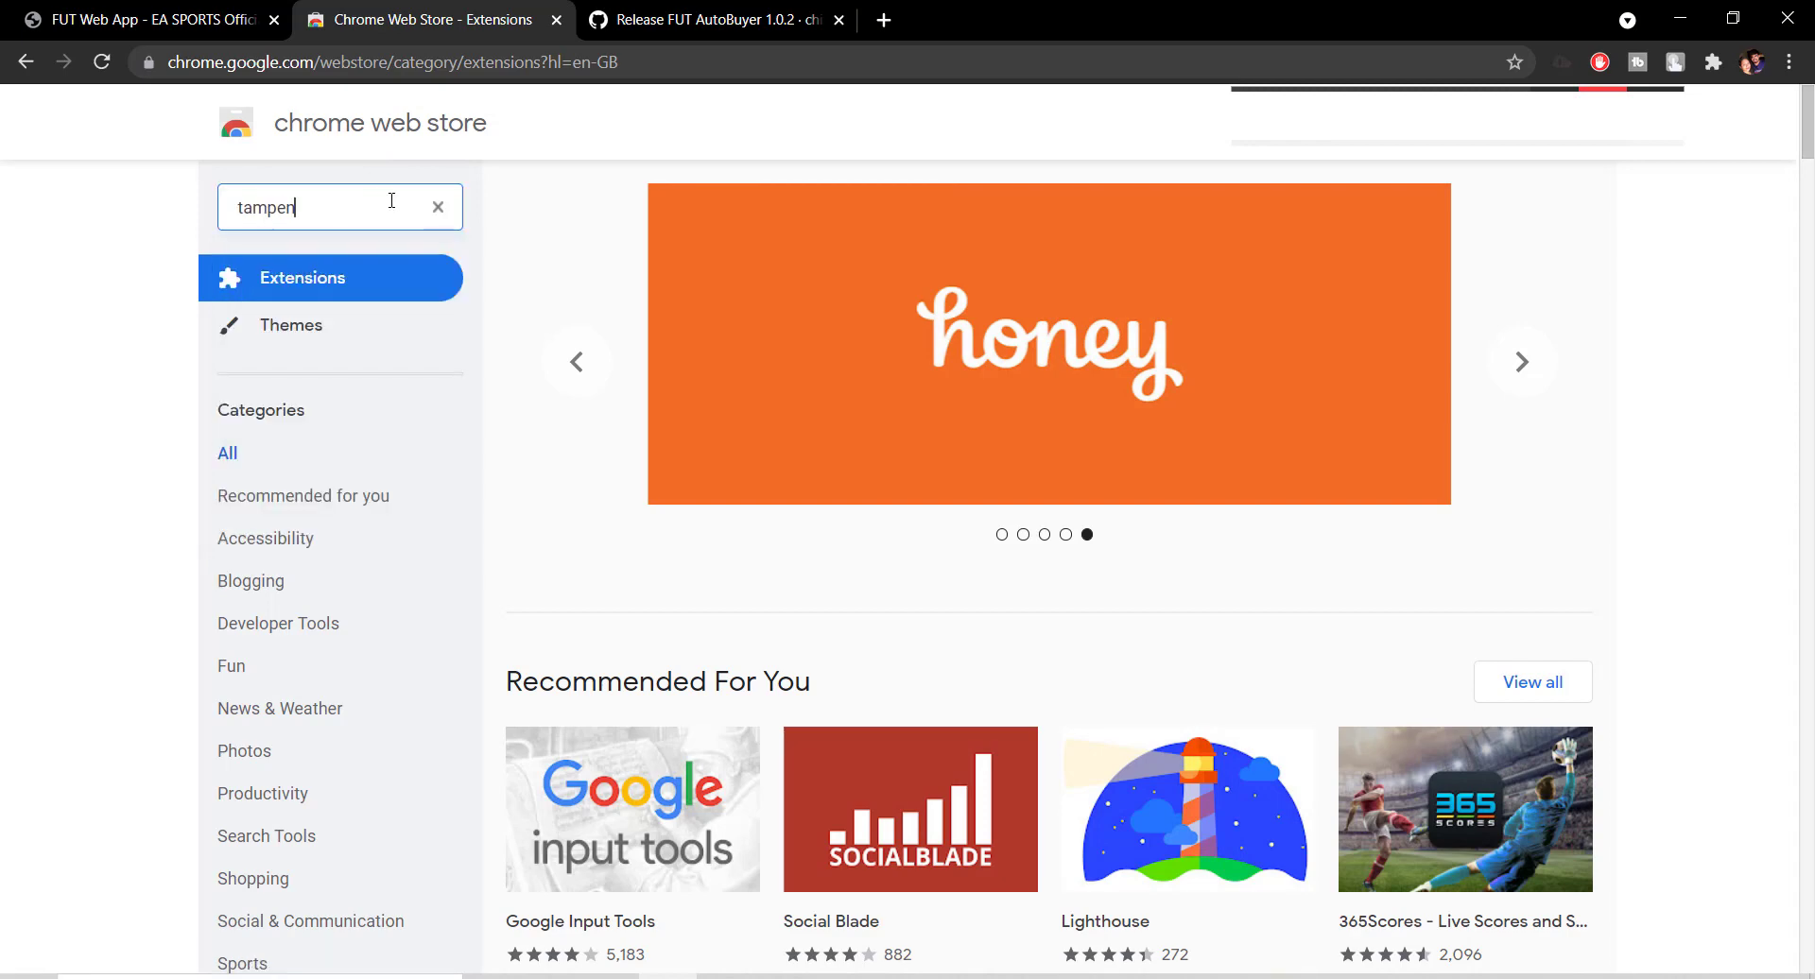
key("BackSpace")
key("BackSpace")
left_click(346, 257)
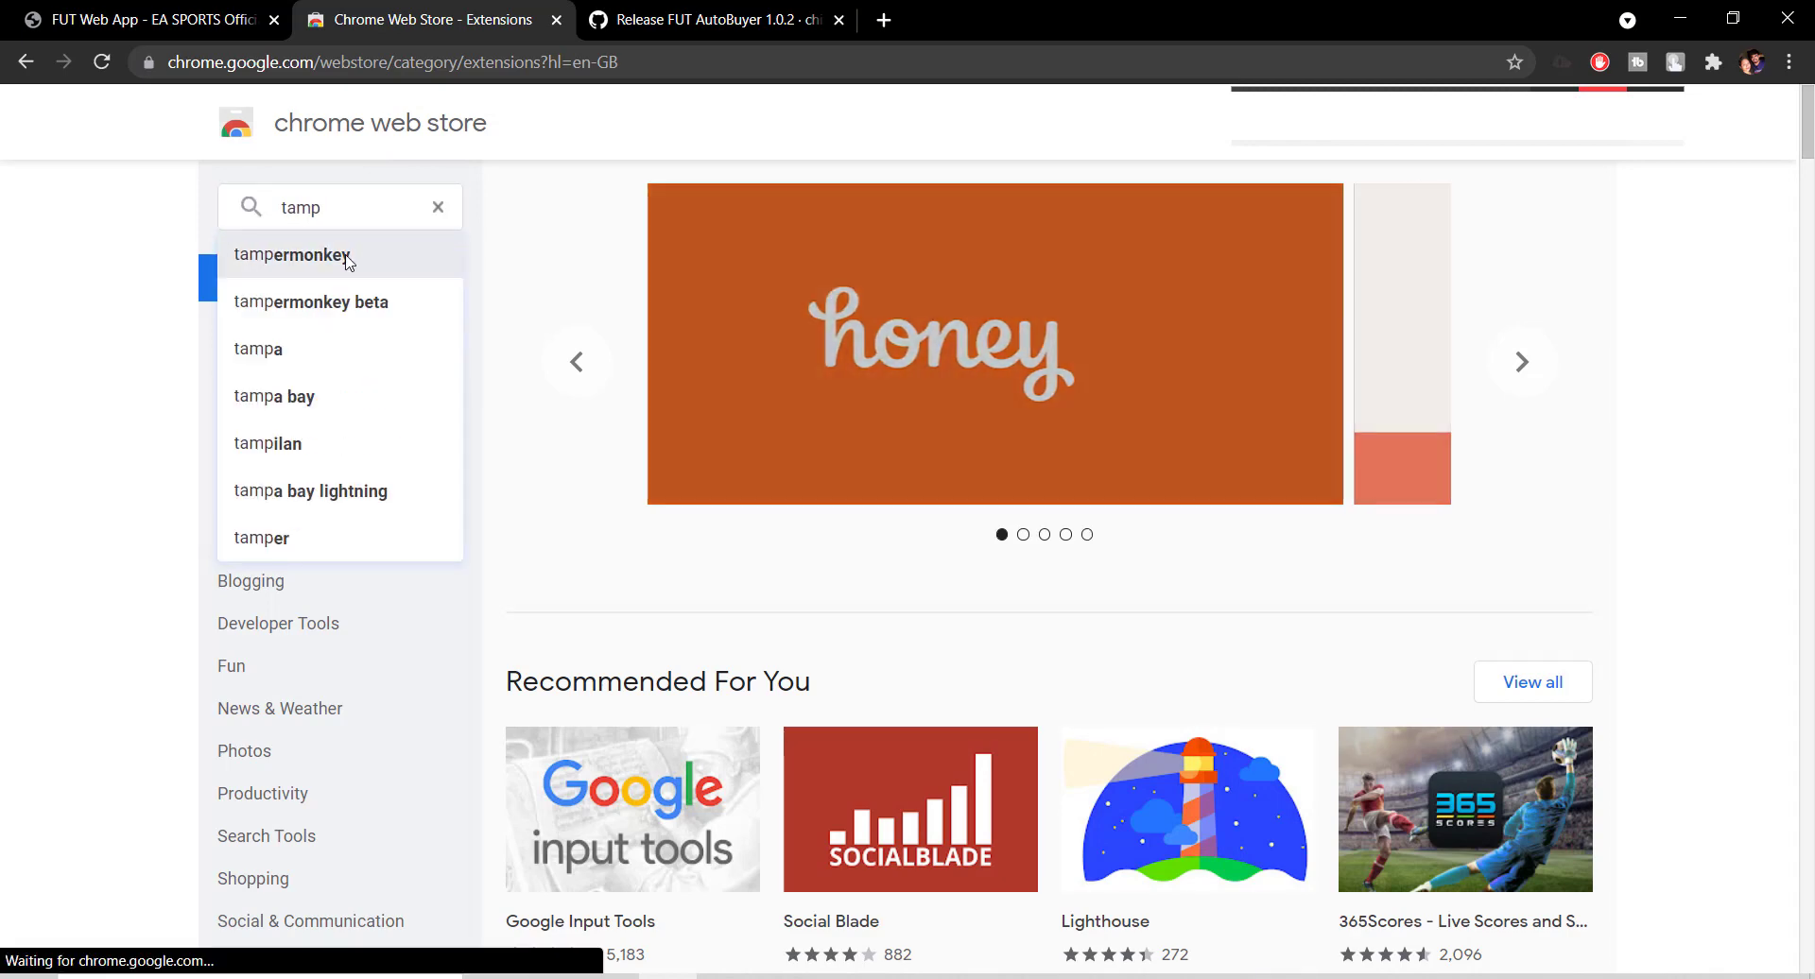
Add the Tampermonkey extension to Chrome and confirm the installation
left_click(693, 409)
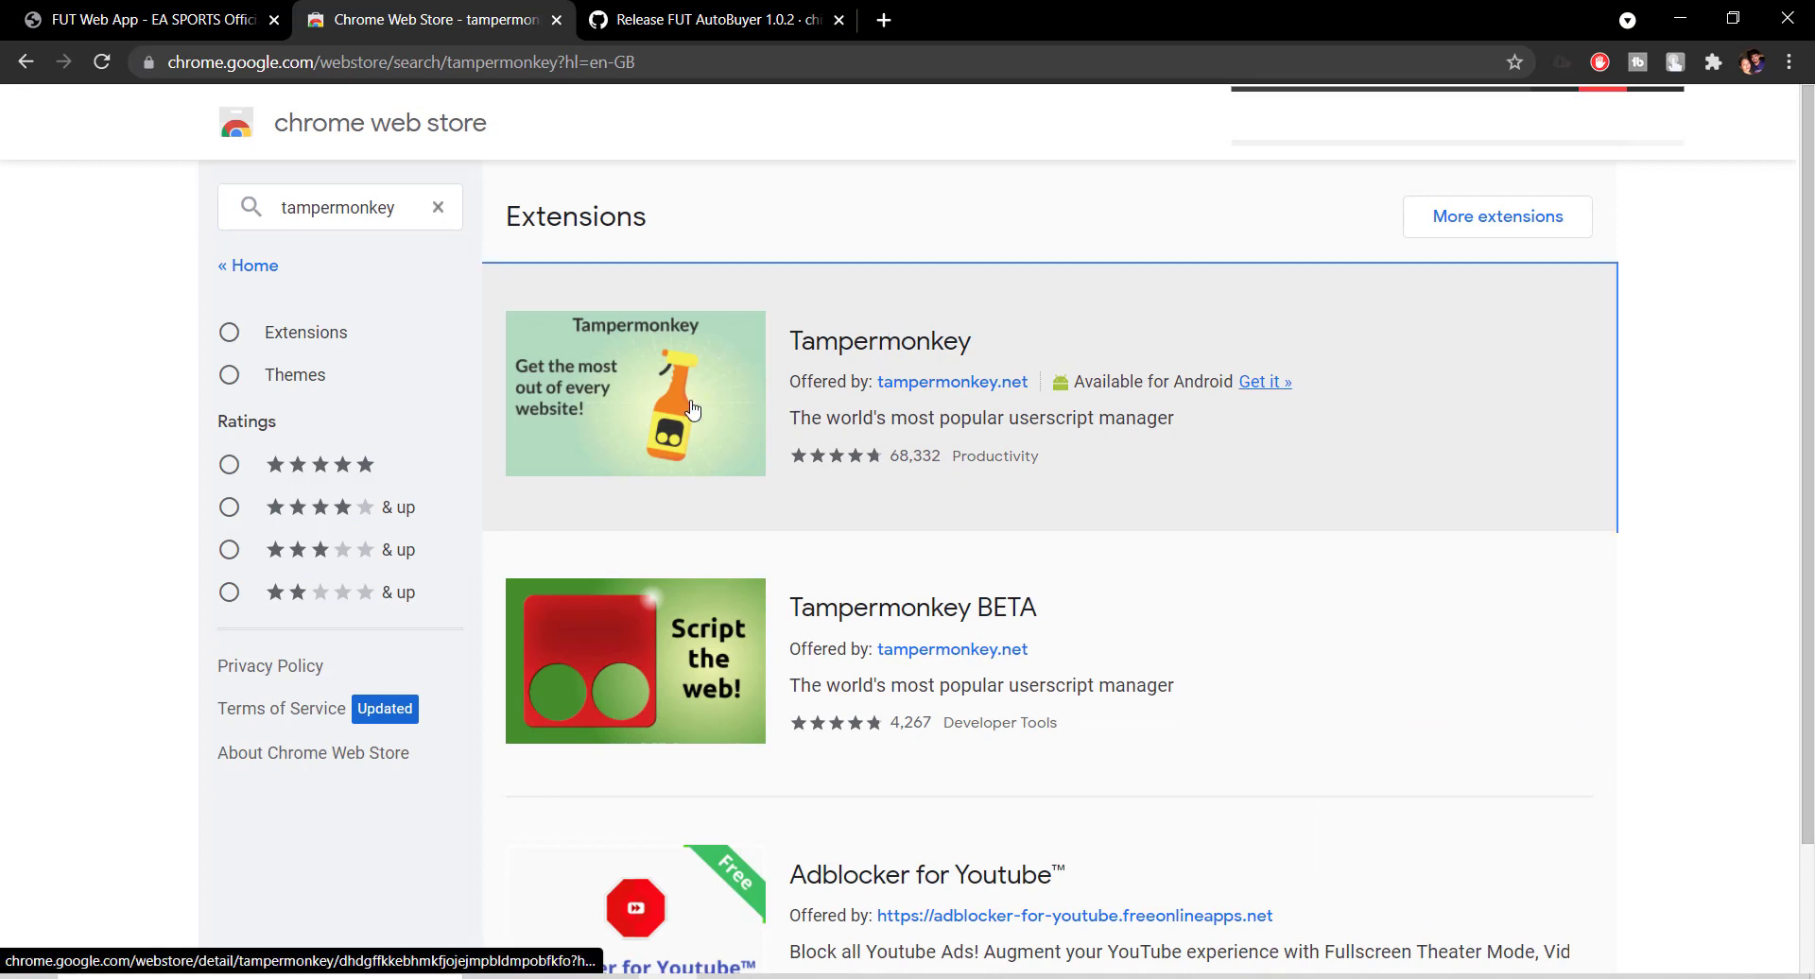
left_click(1397, 287)
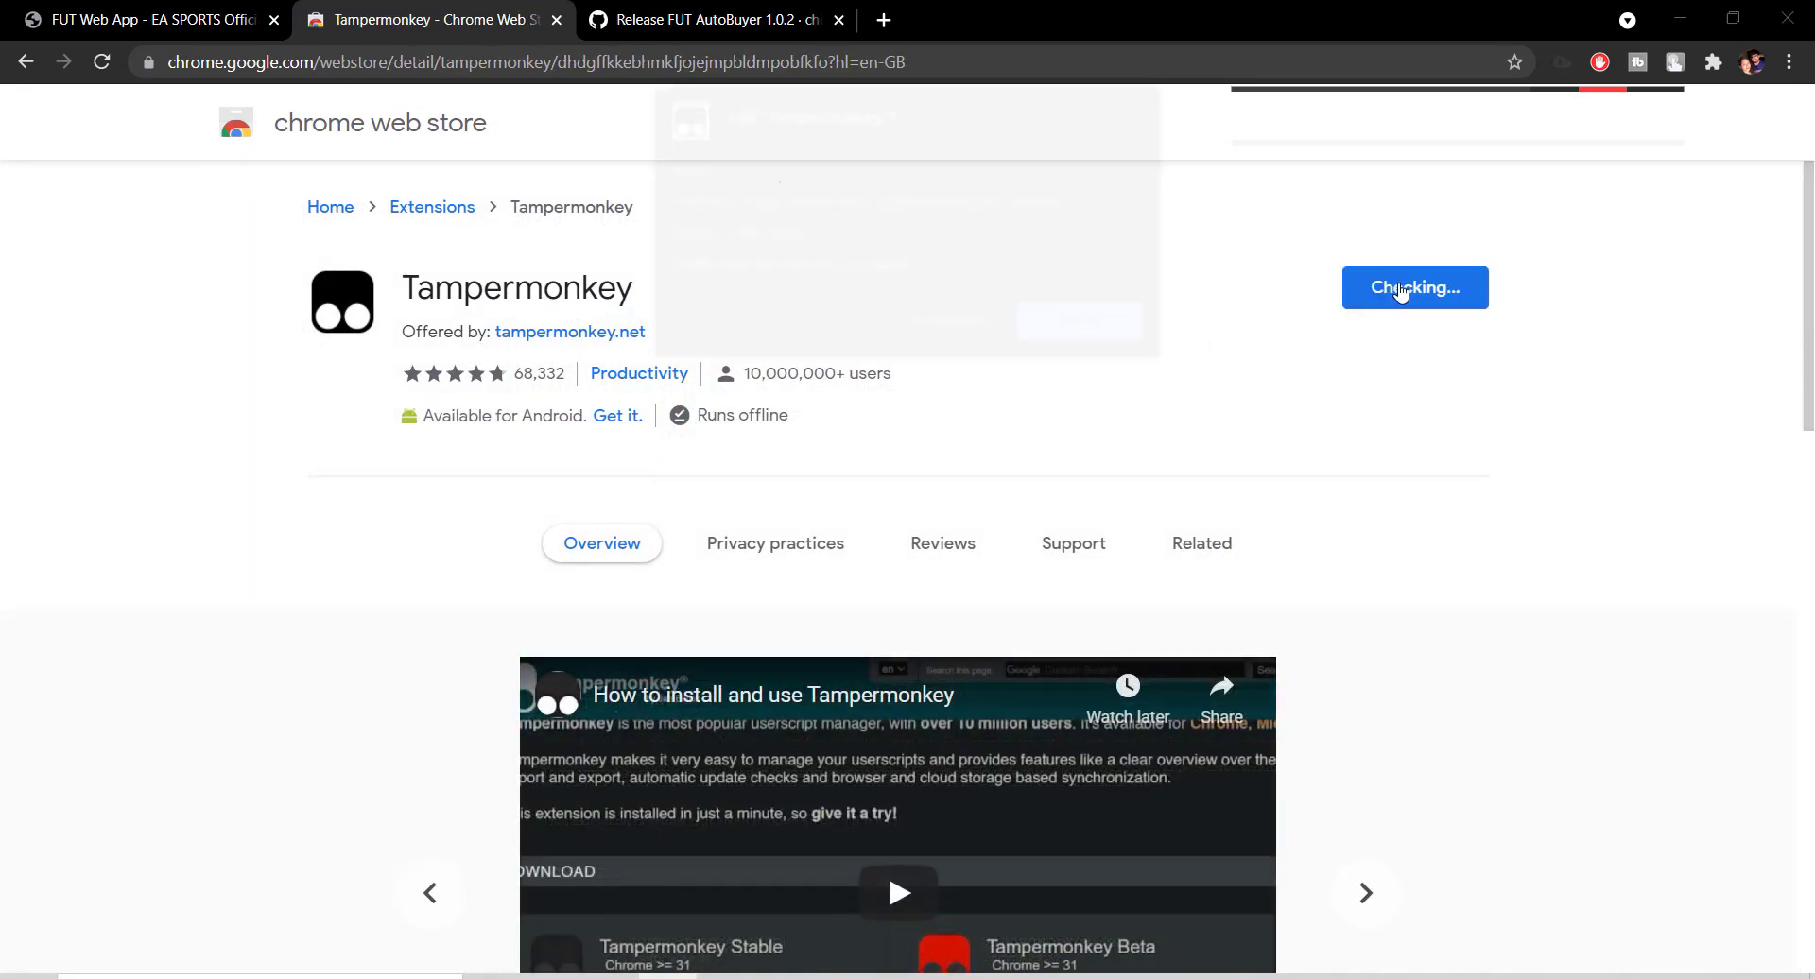
left_click(991, 335)
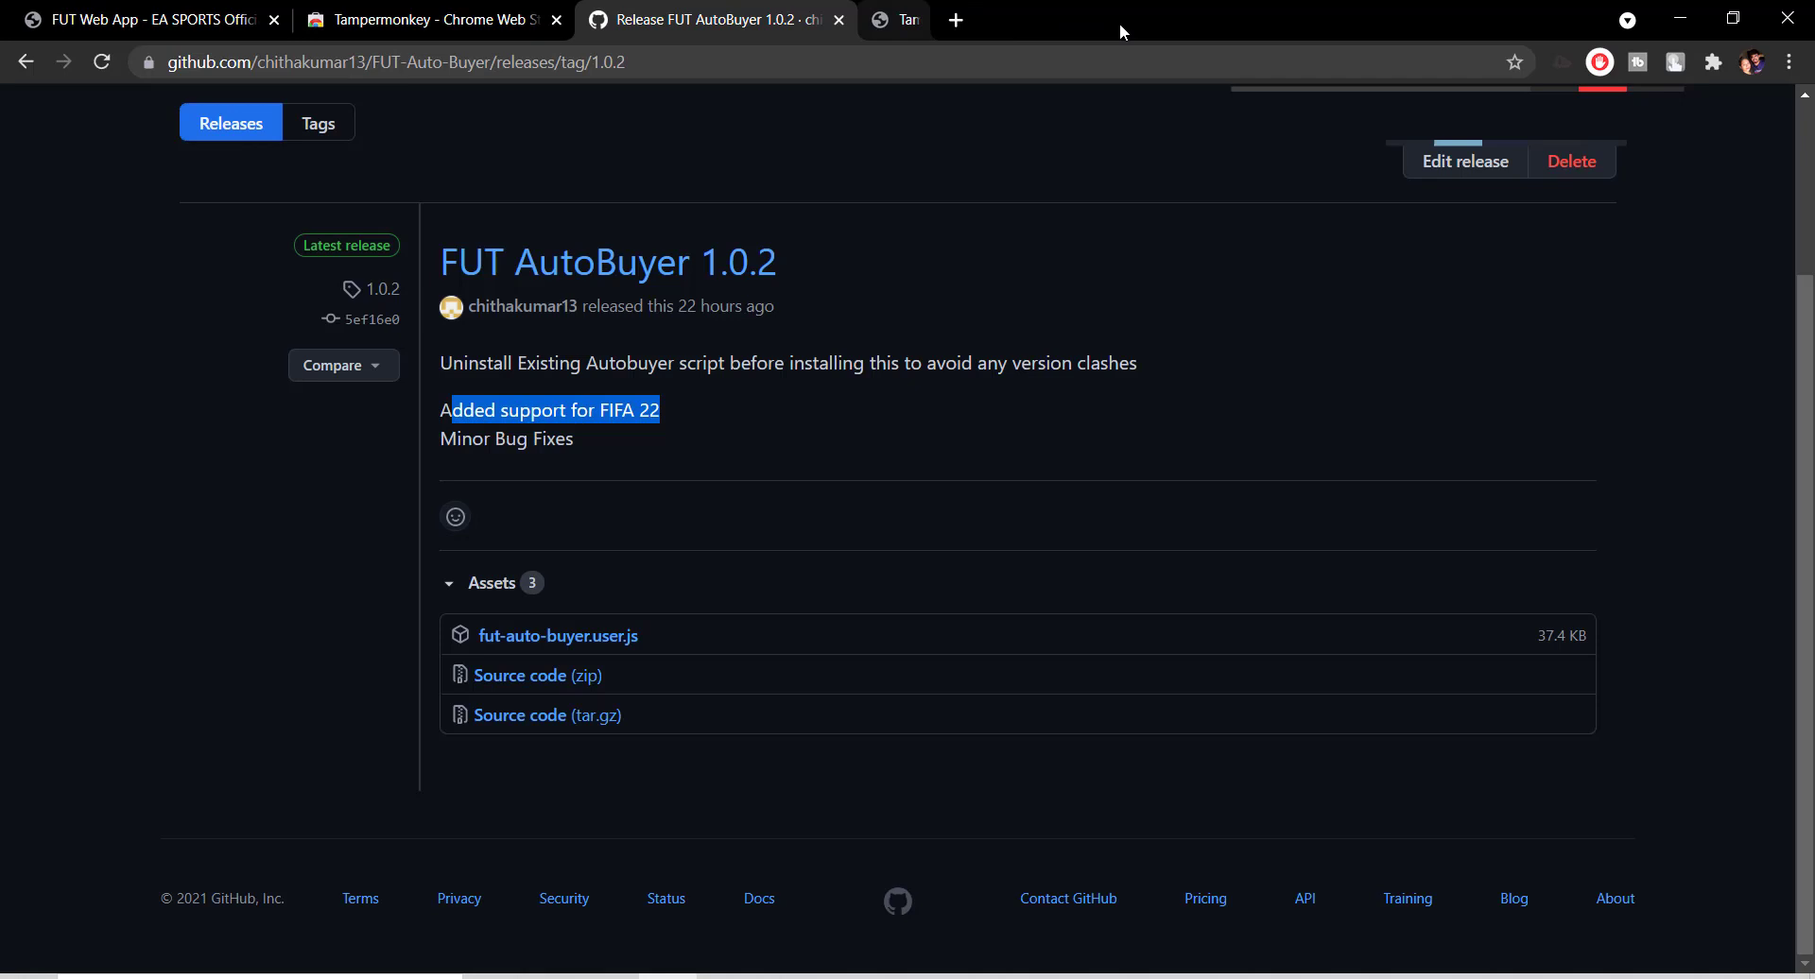
Pin the Tampermonkey extension to the Chrome toolbar
left_click(1714, 66)
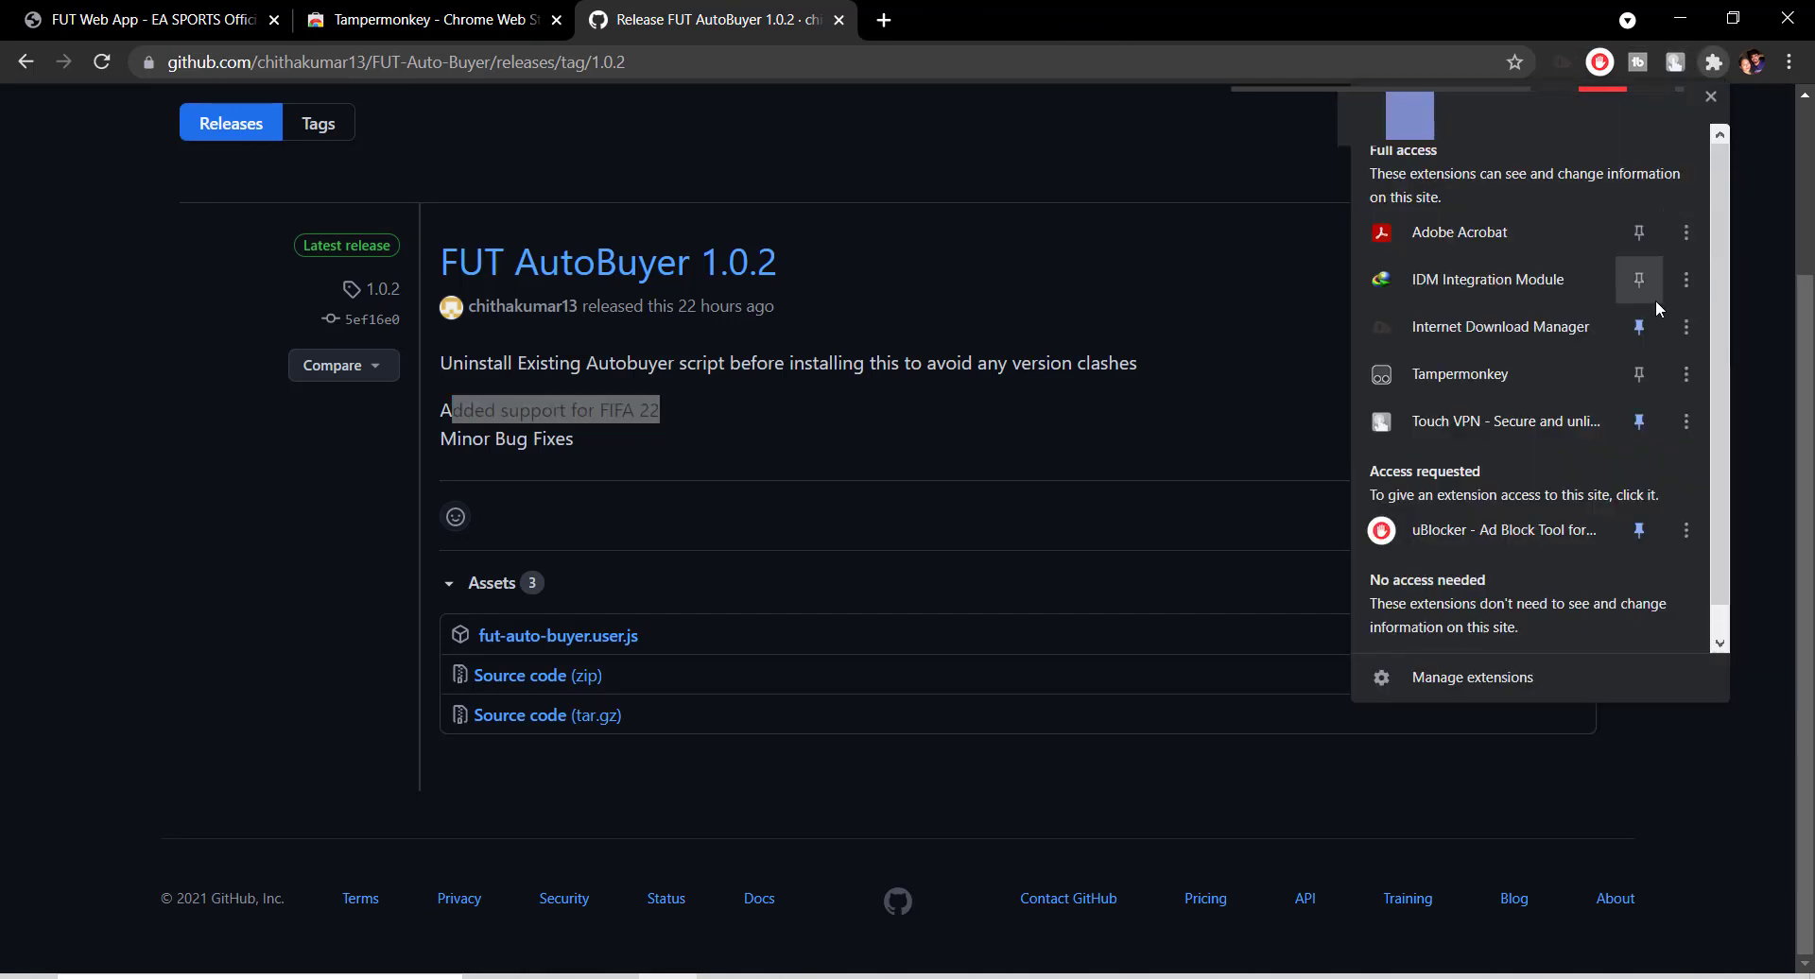
left_click(1639, 375)
left_click(211, 558)
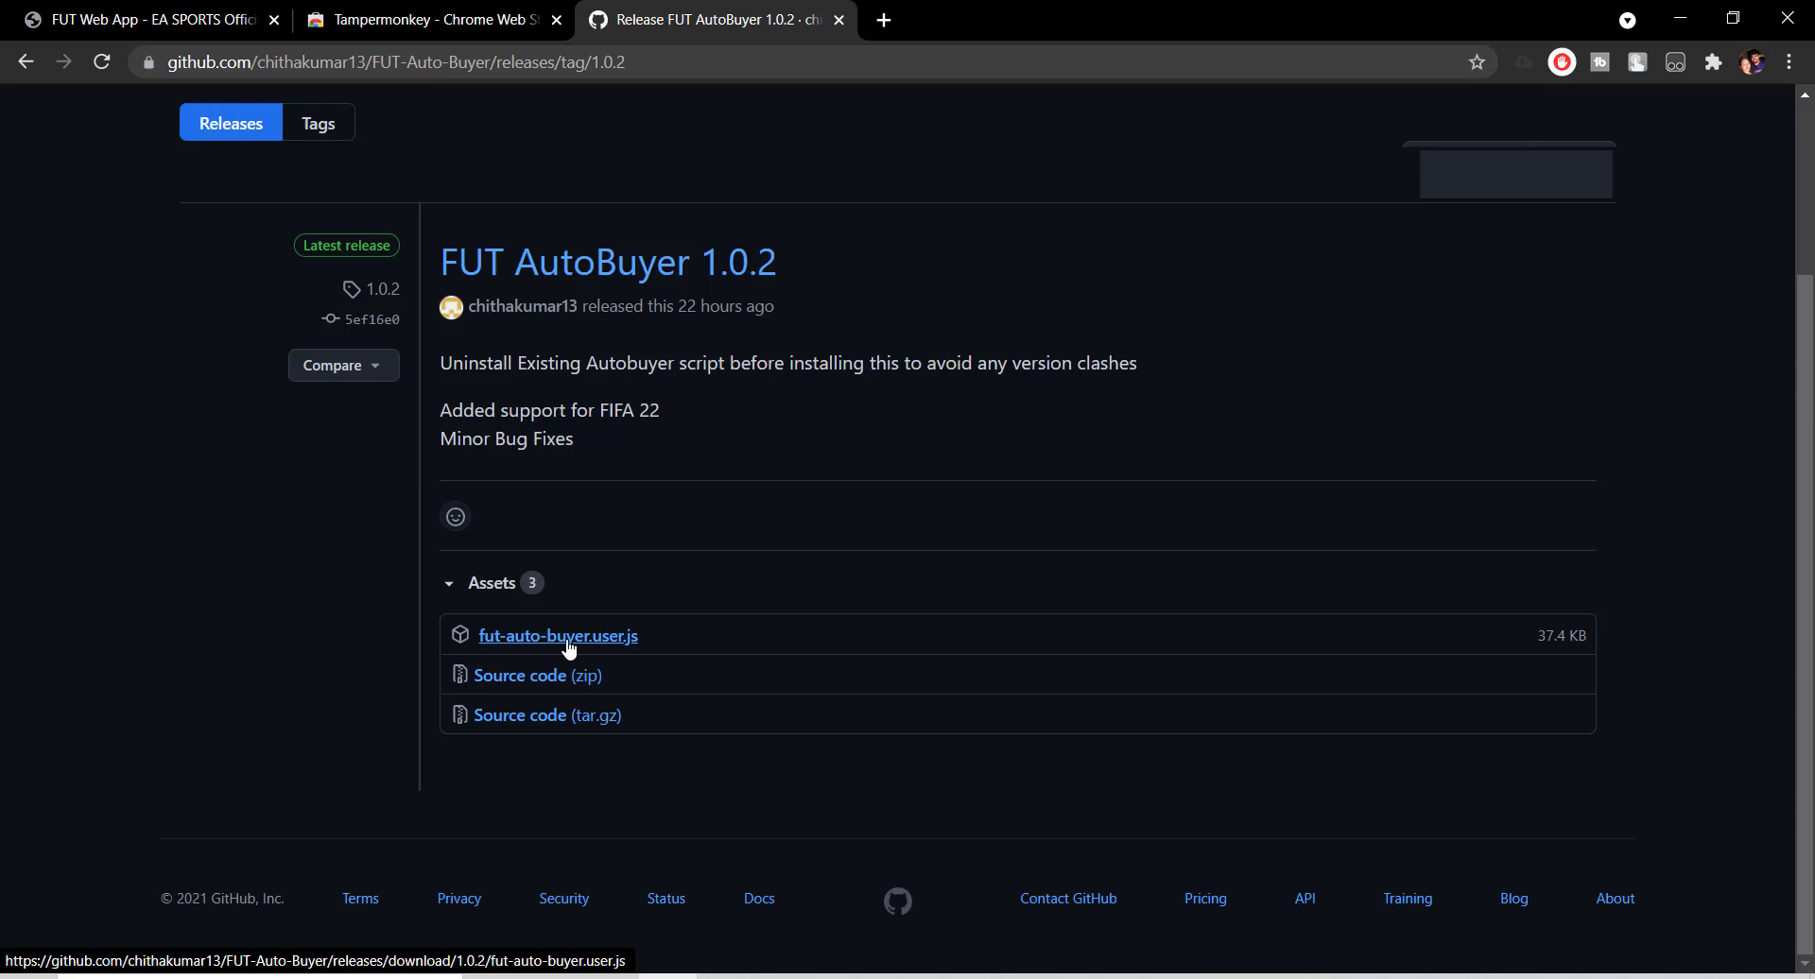
Install the fut-auto-buyer.user.js userscript from the release Assets, then return to the FUT Web App
left_click(568, 643)
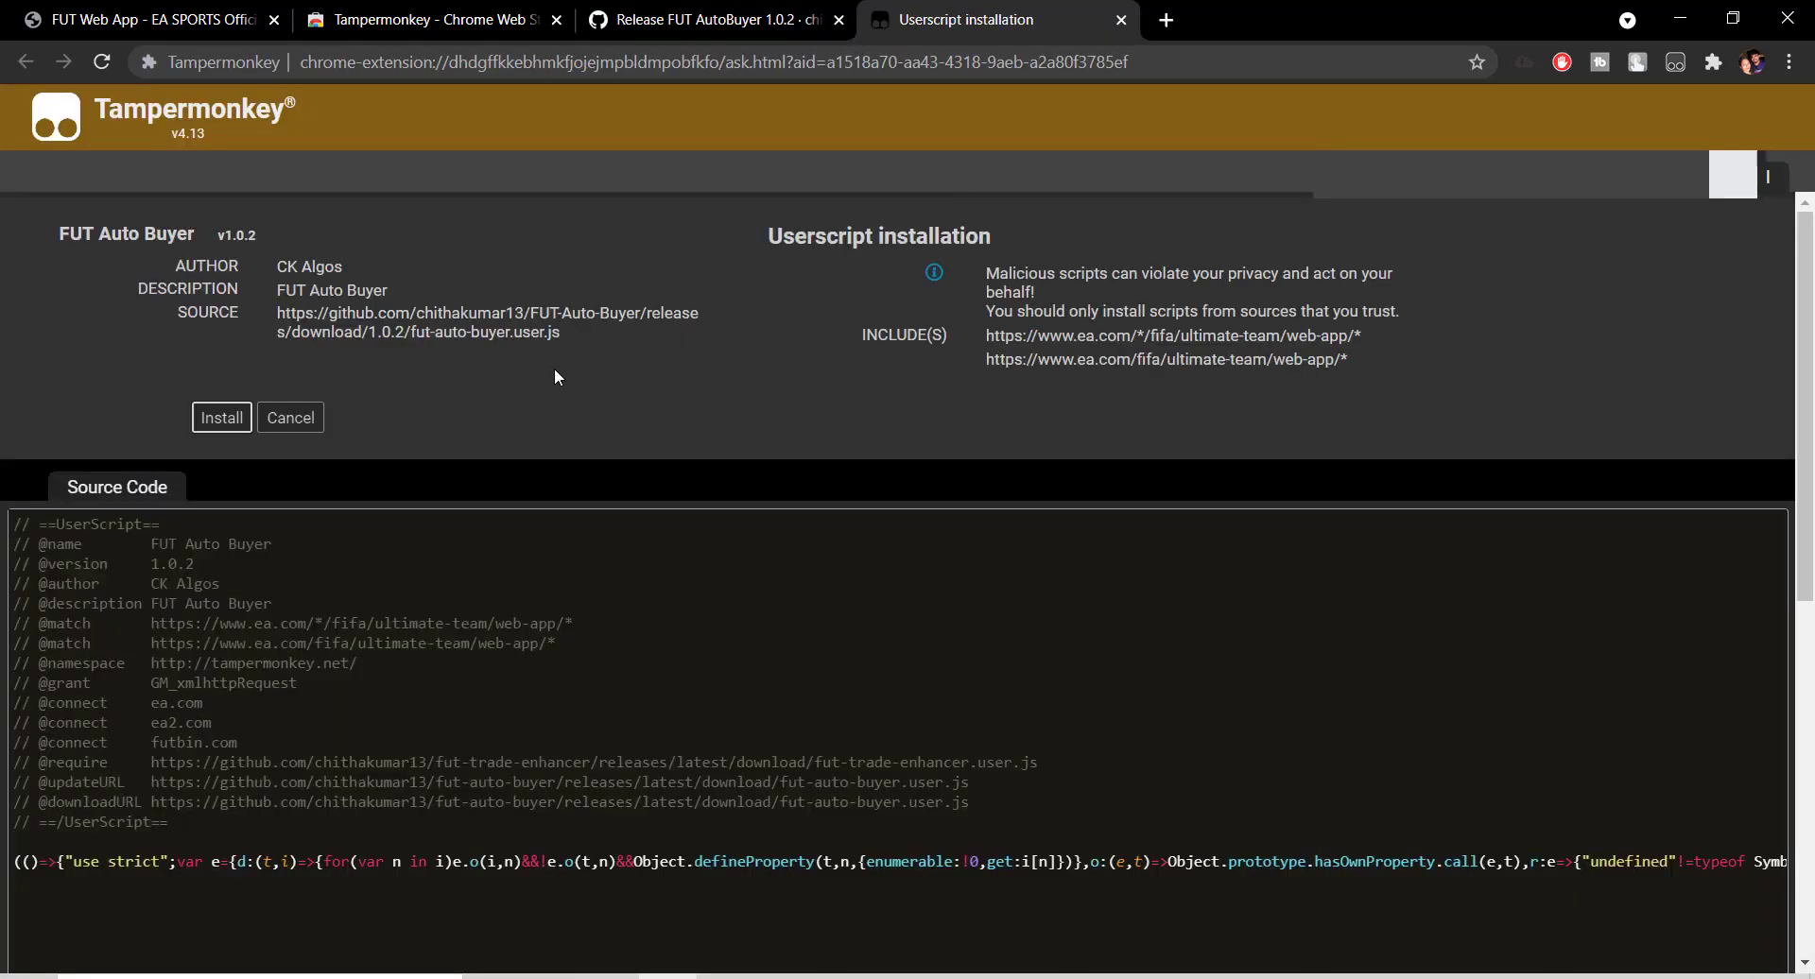
left_click(223, 423)
left_click(184, 28)
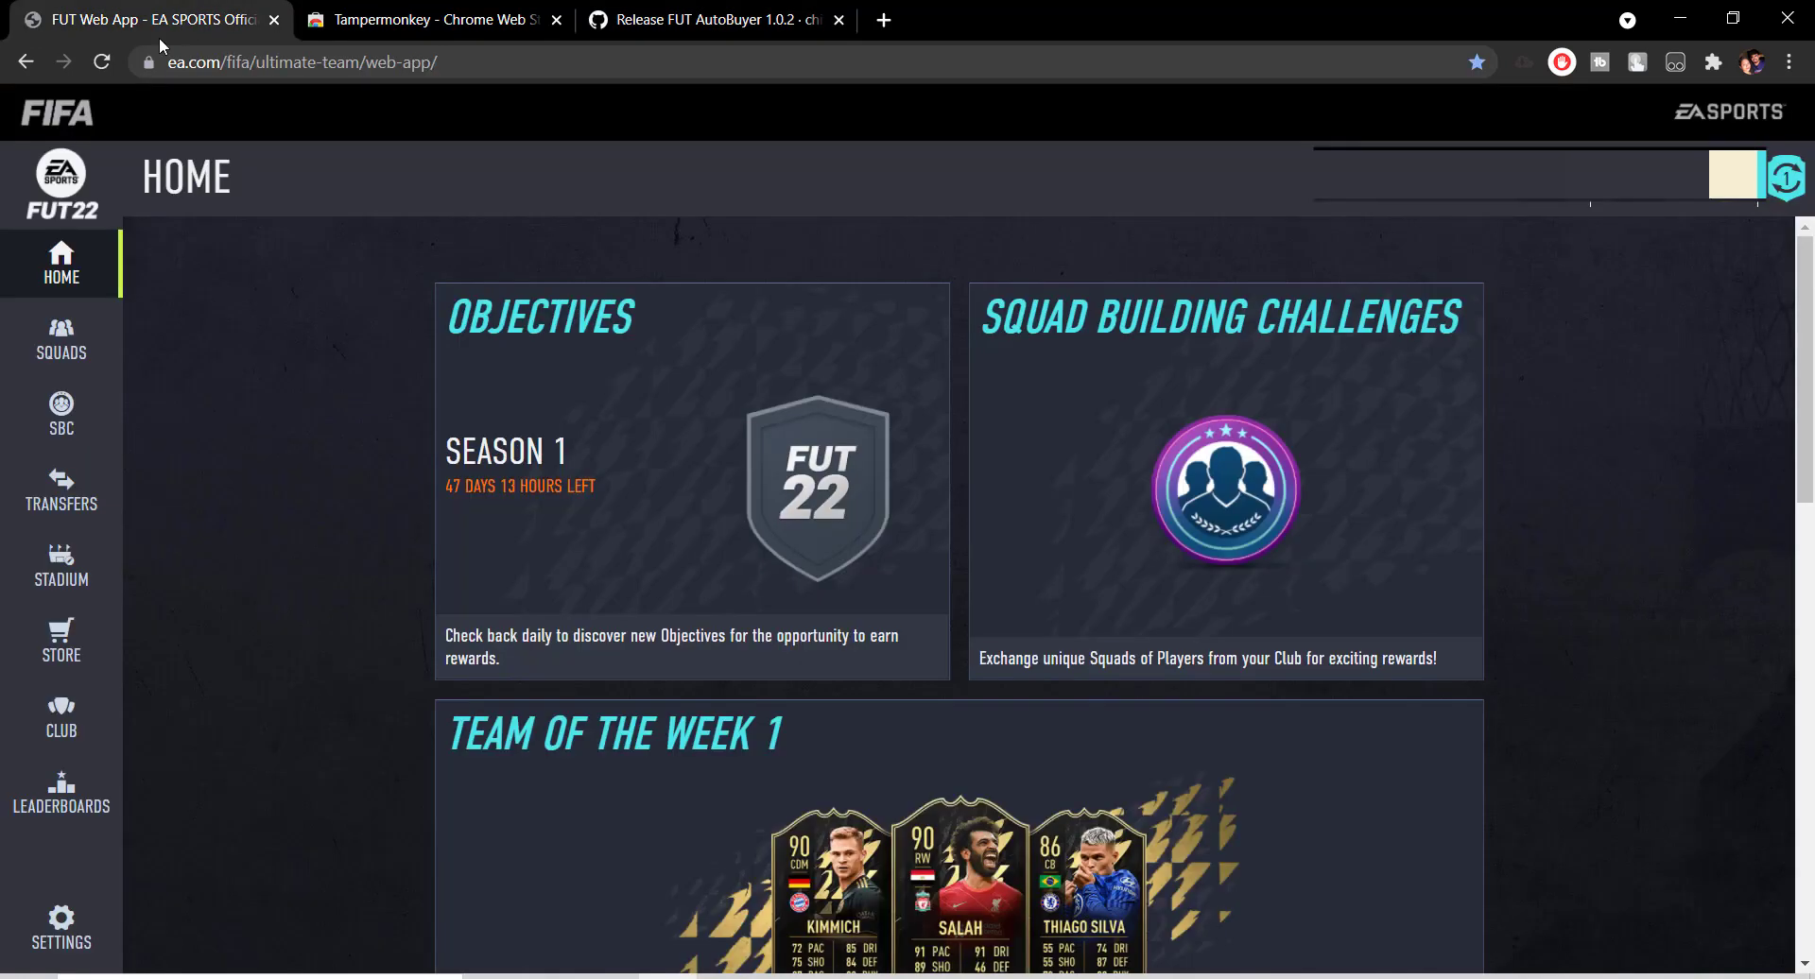
Reload the FUT Web App page so the AutoBuyer script takes effect
left_click(100, 70)
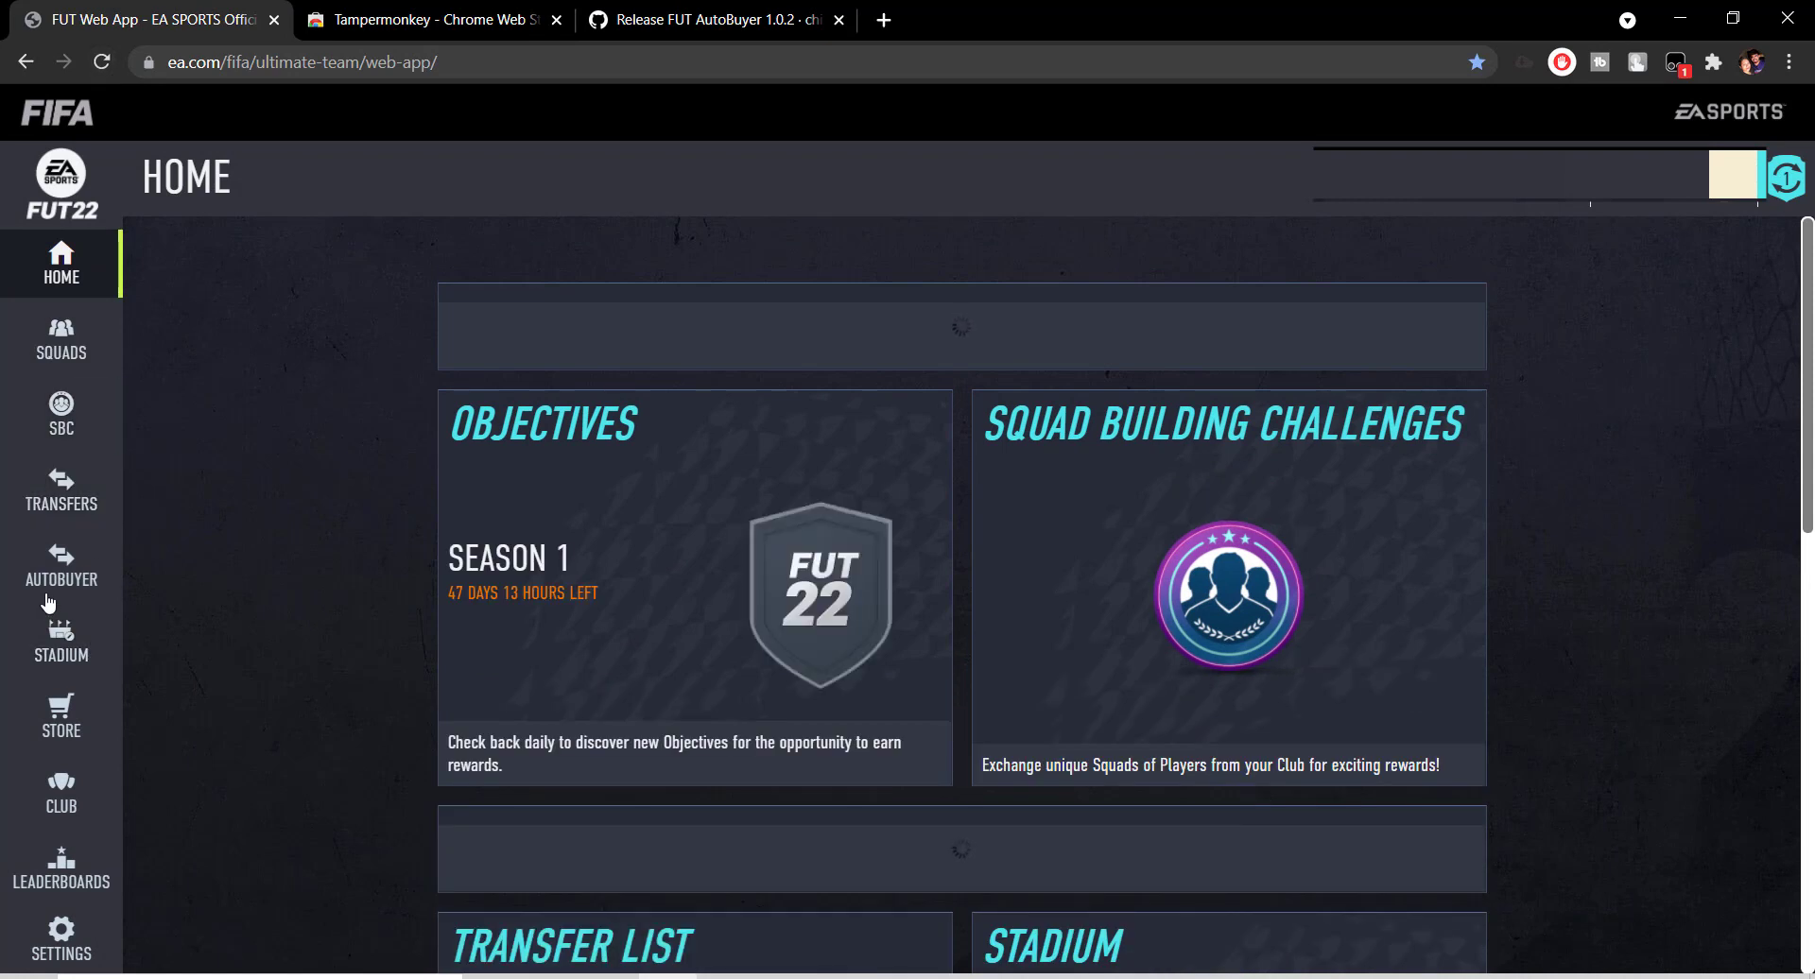
Open the AUTOBUYER page and load the saved FUTBIN SELL filter
left_click(52, 605)
scroll(428, 584, "down", 4)
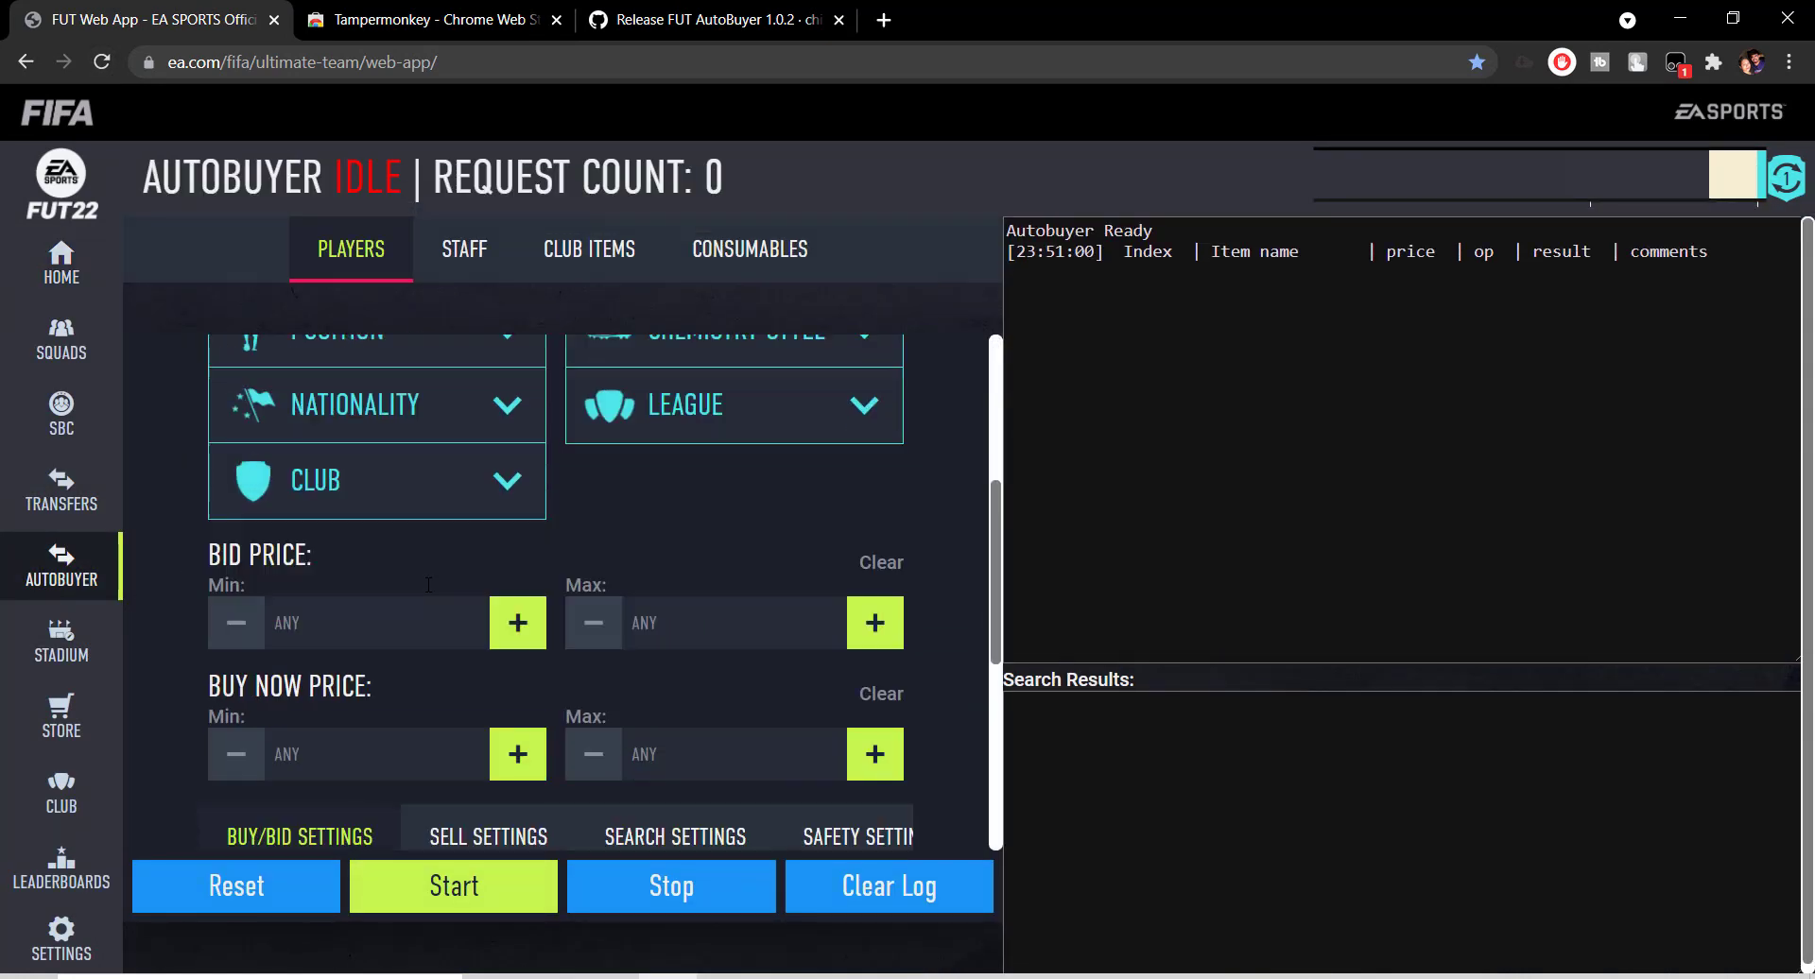
scroll(428, 584, "down", 1)
scroll(557, 426, "up", 5)
left_click(552, 425)
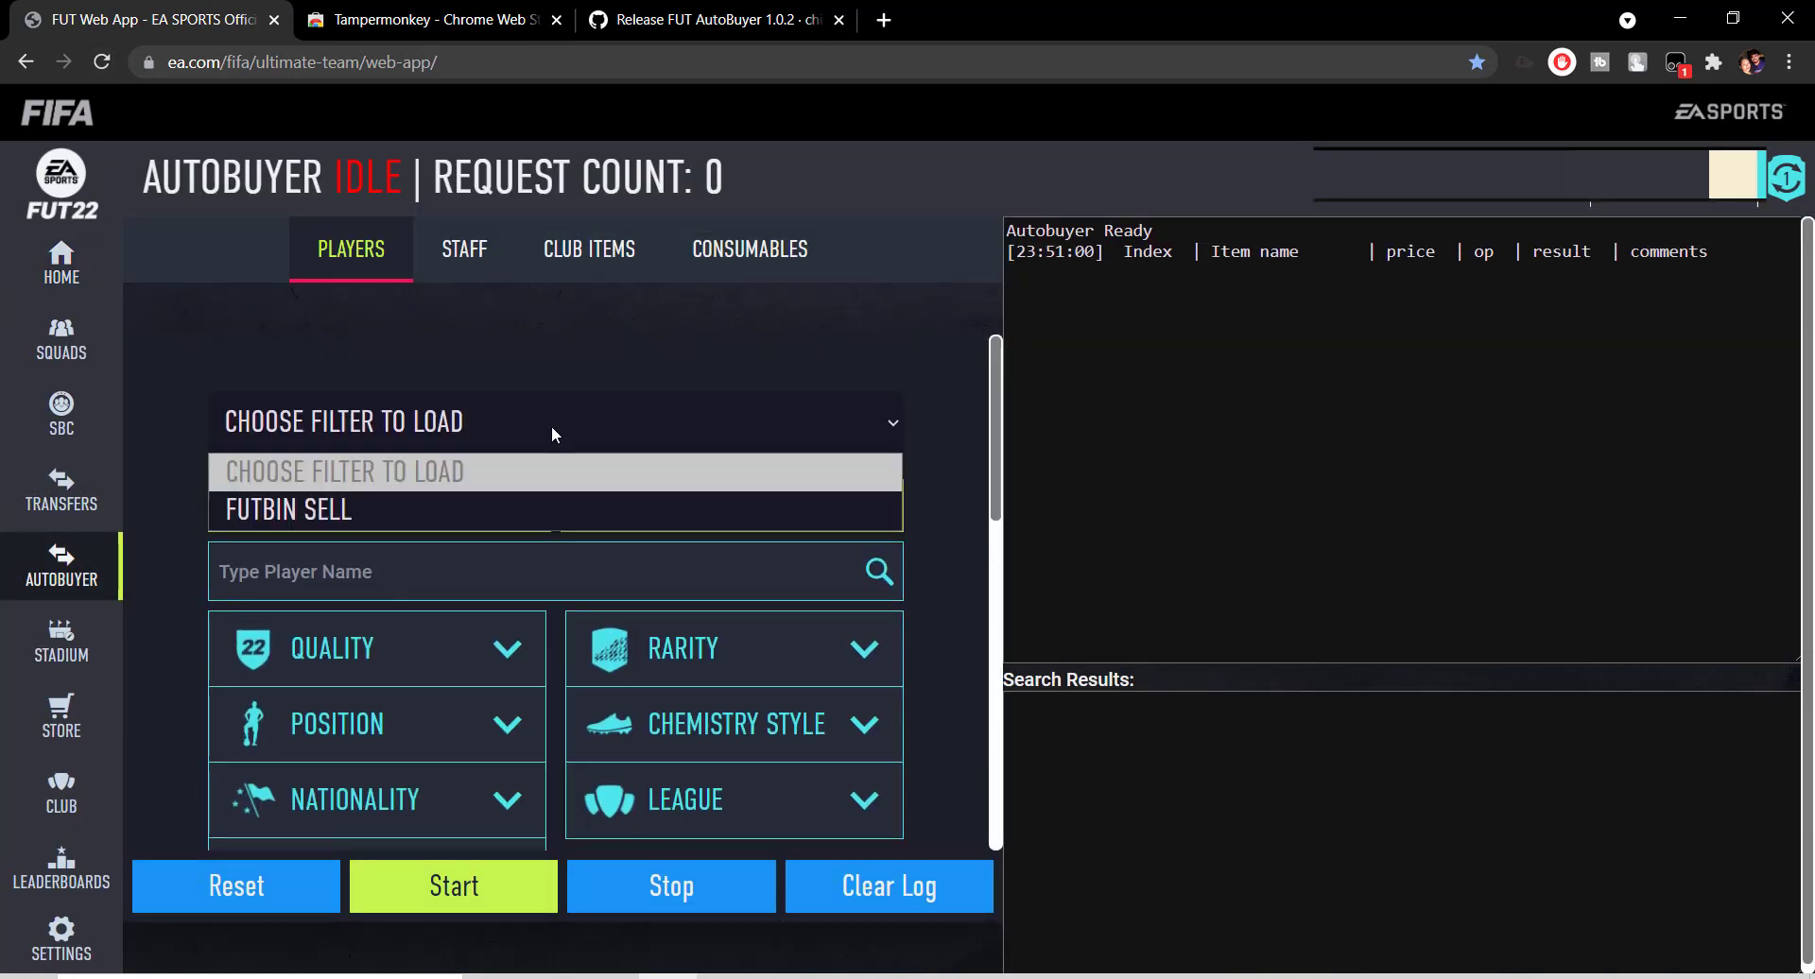
left_click(580, 509)
Review the filter's settings, including the Common Settings and Notification Settings sections
scroll(636, 704, "down", 5)
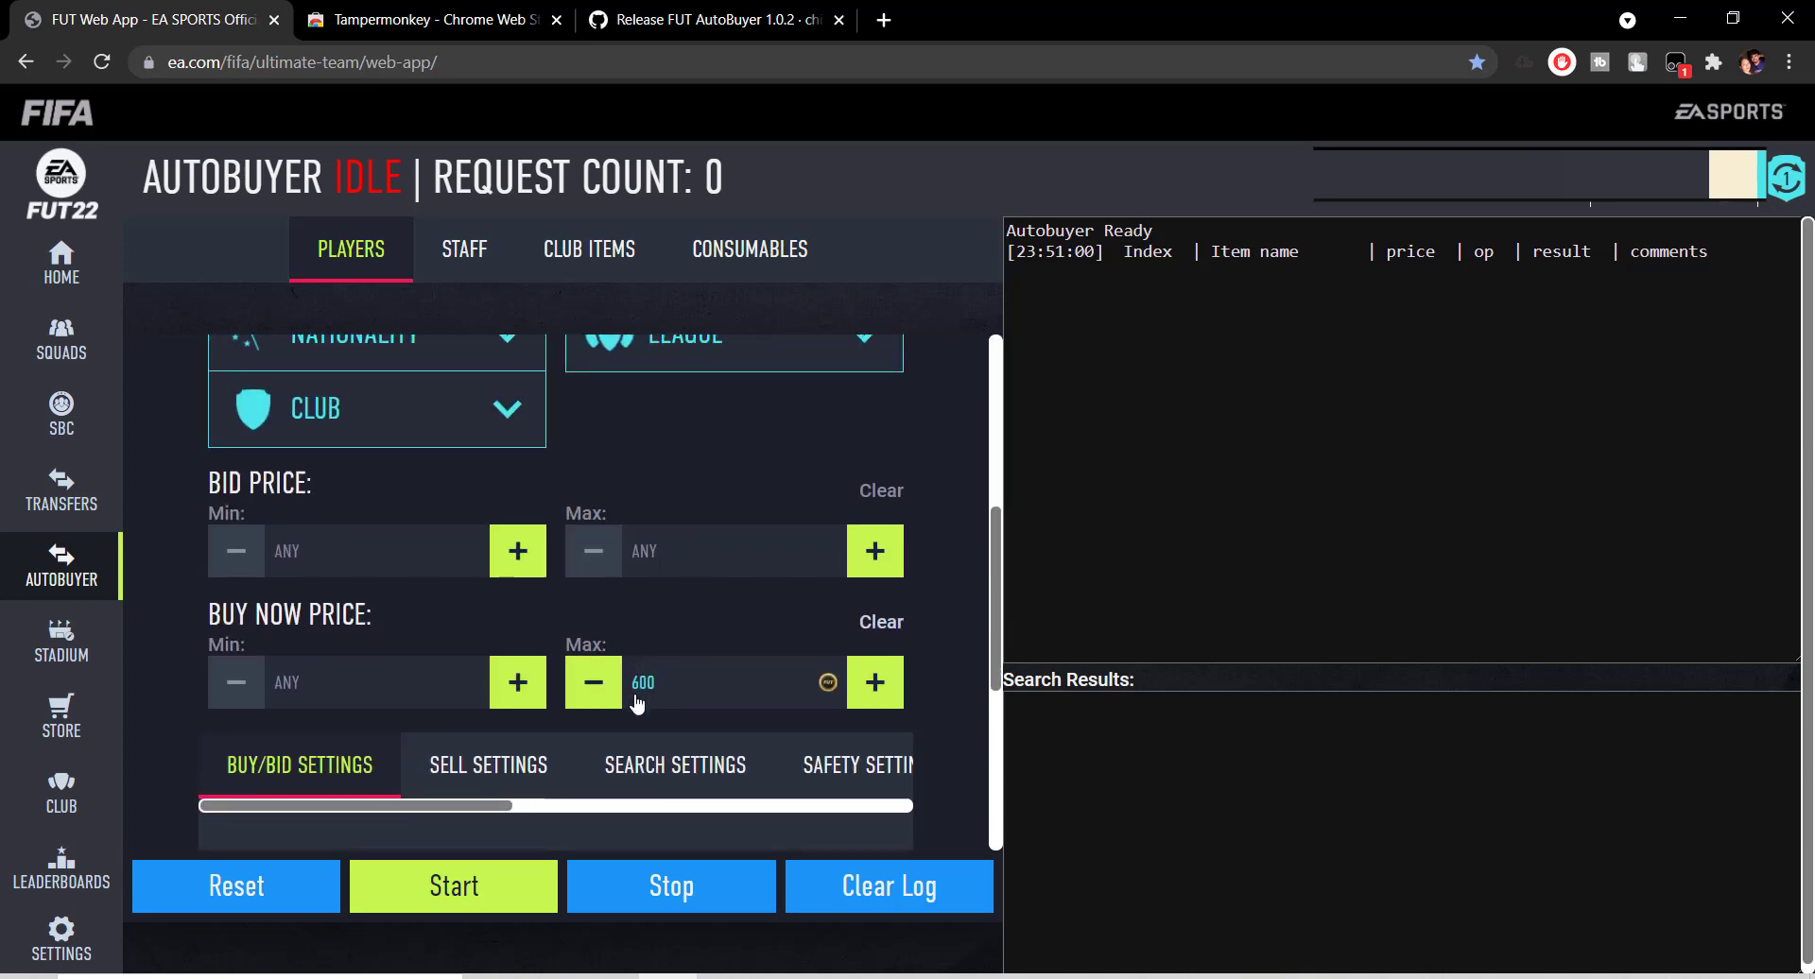
scroll(635, 704, "down", 5)
scroll(637, 705, "up", 1)
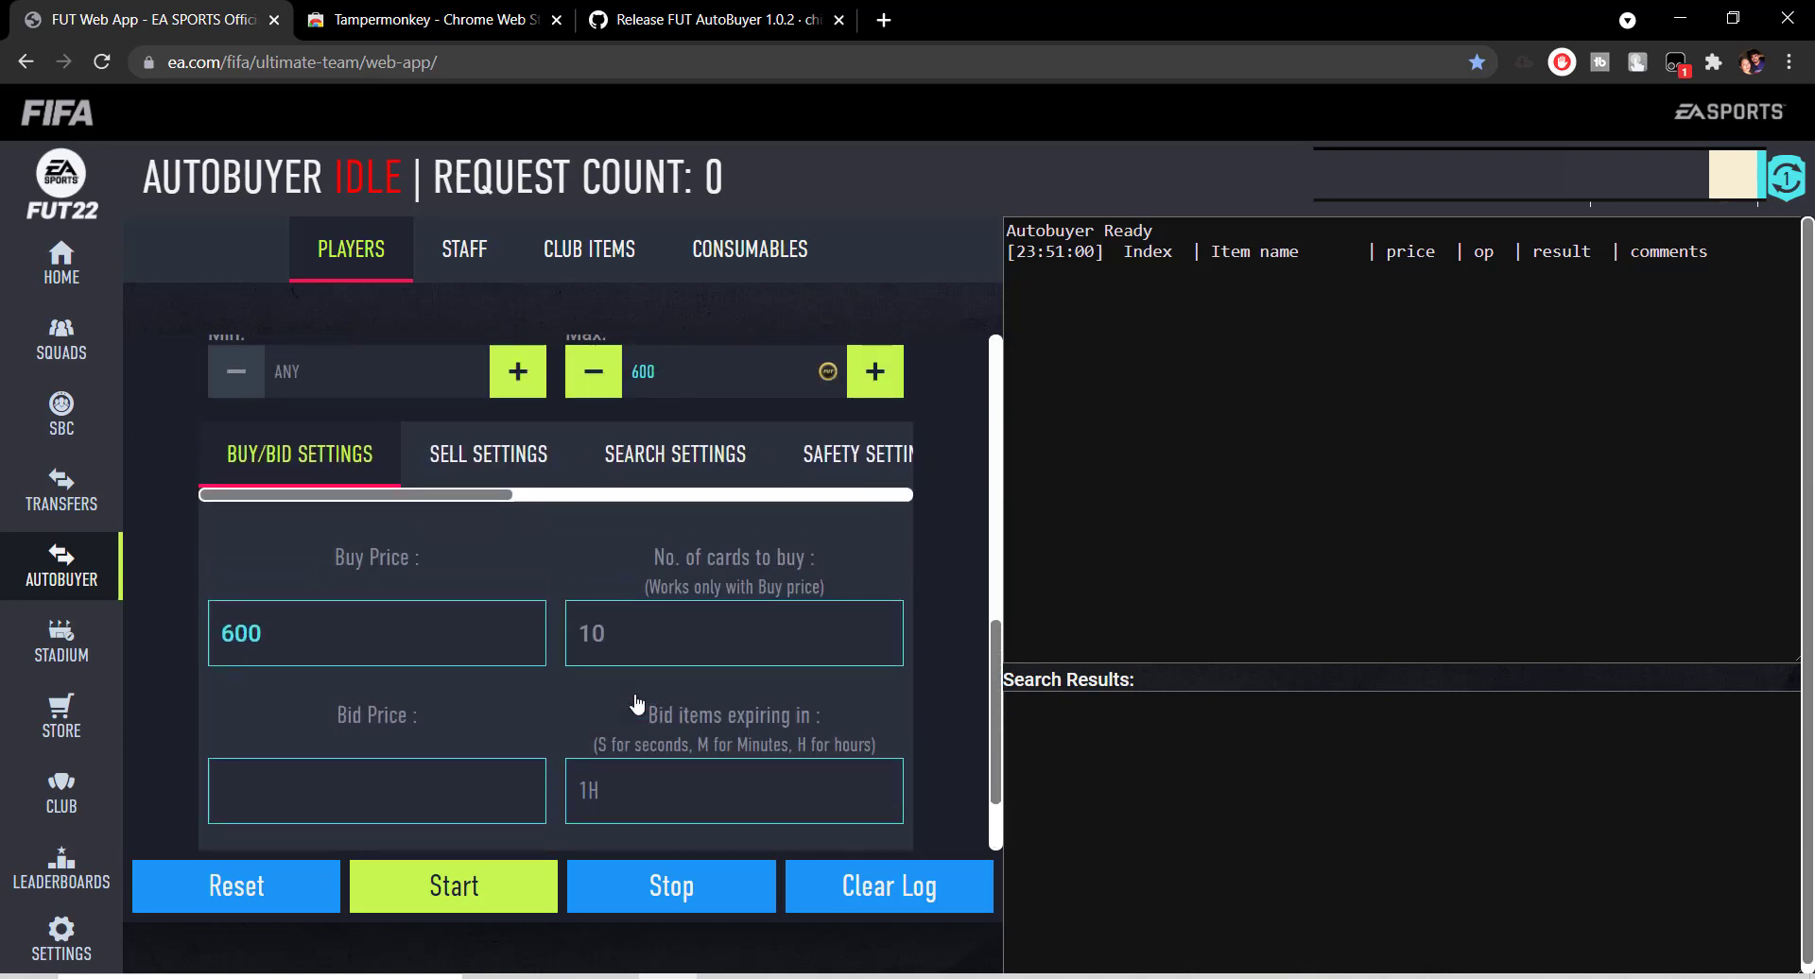
left_click_drag(496, 491, 915, 498)
left_click(855, 455)
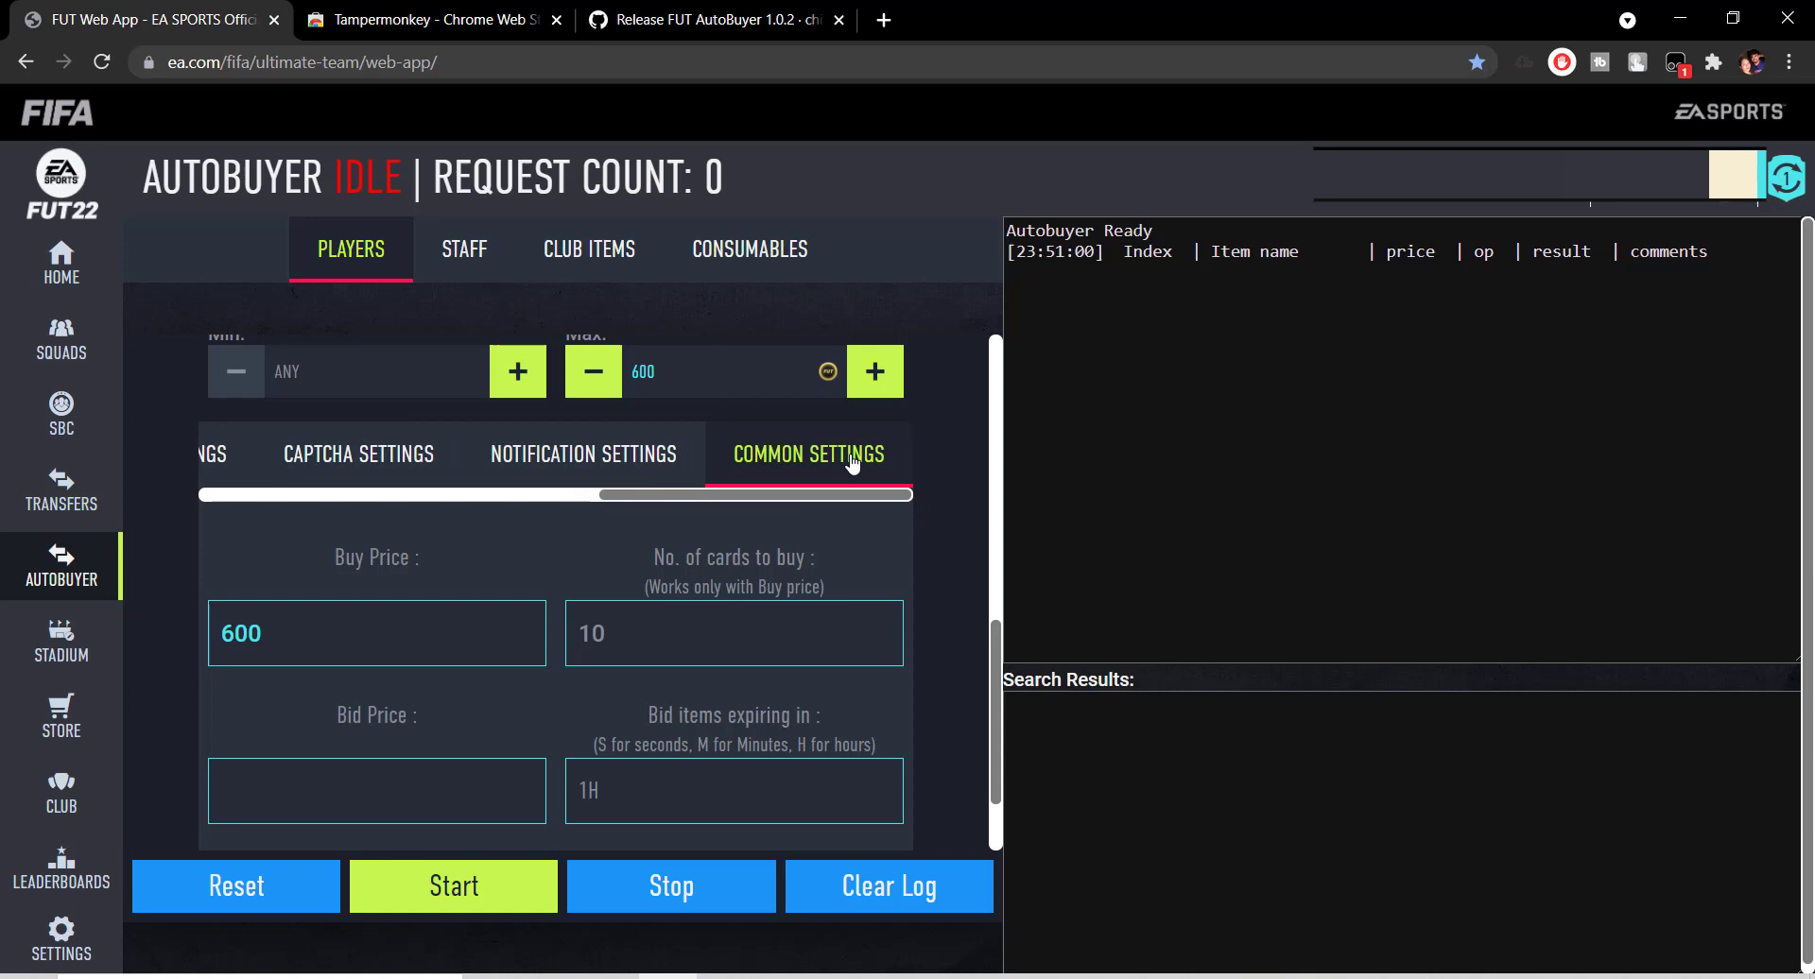
left_click(596, 468)
scroll(541, 623, "up", 4)
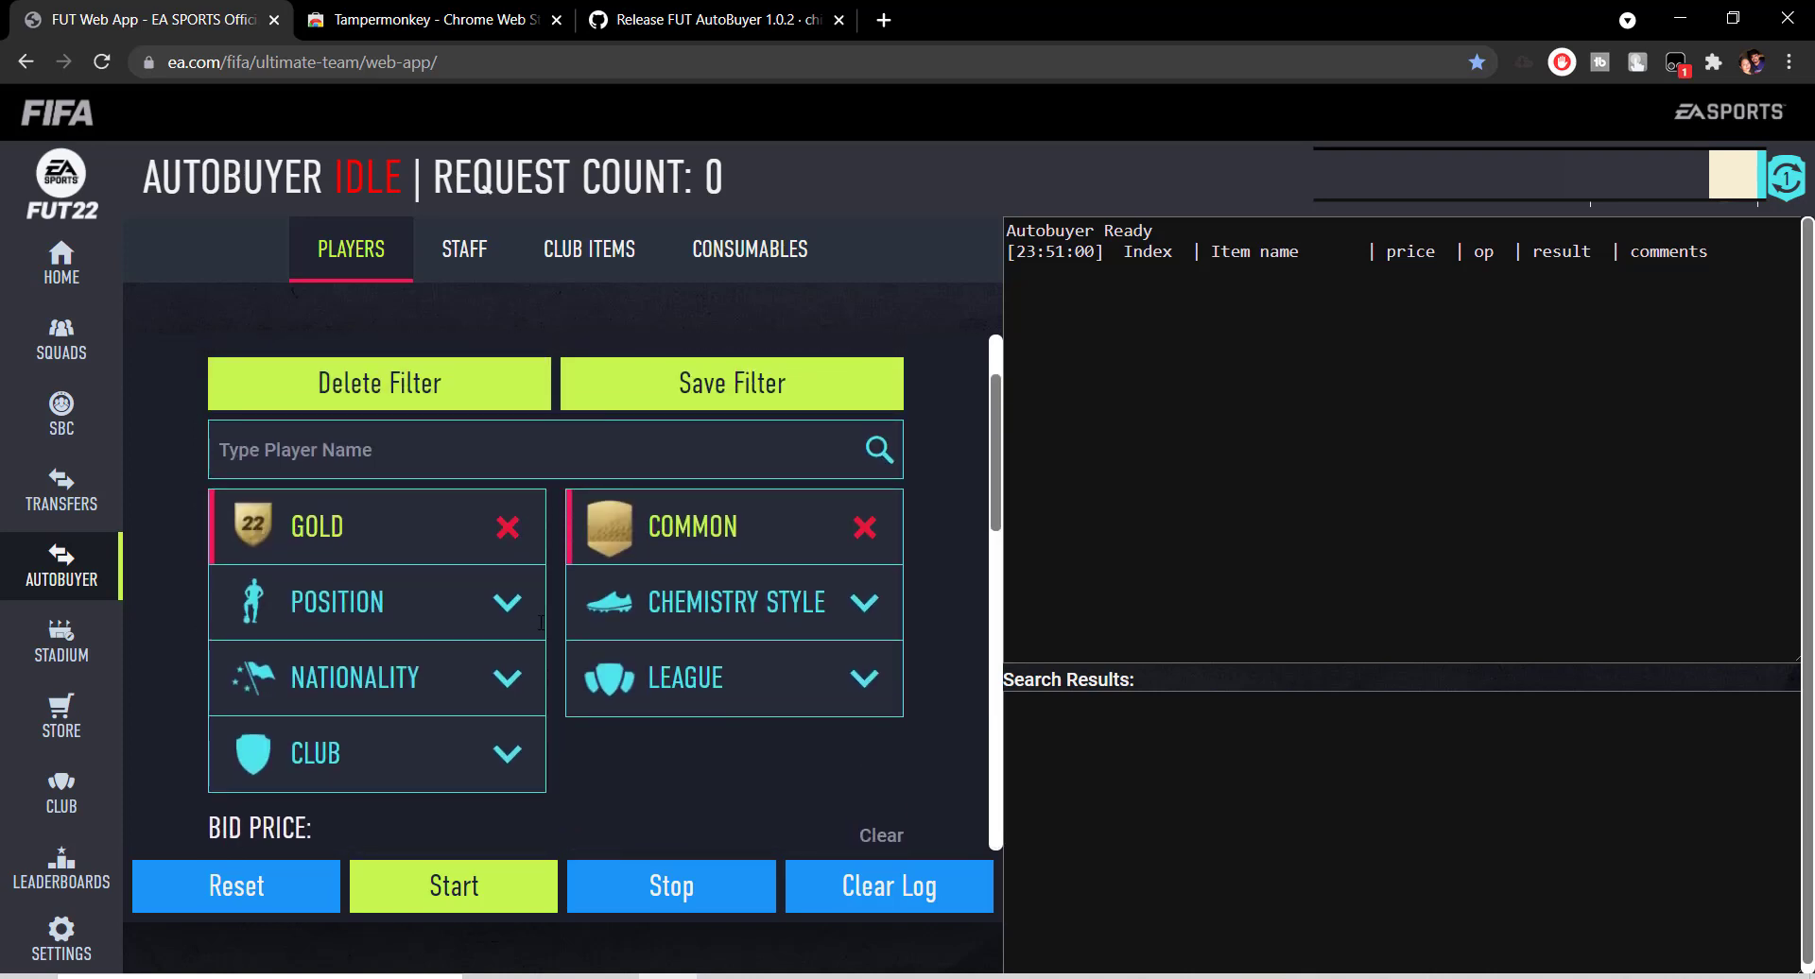
scroll(541, 623, "up", 2)
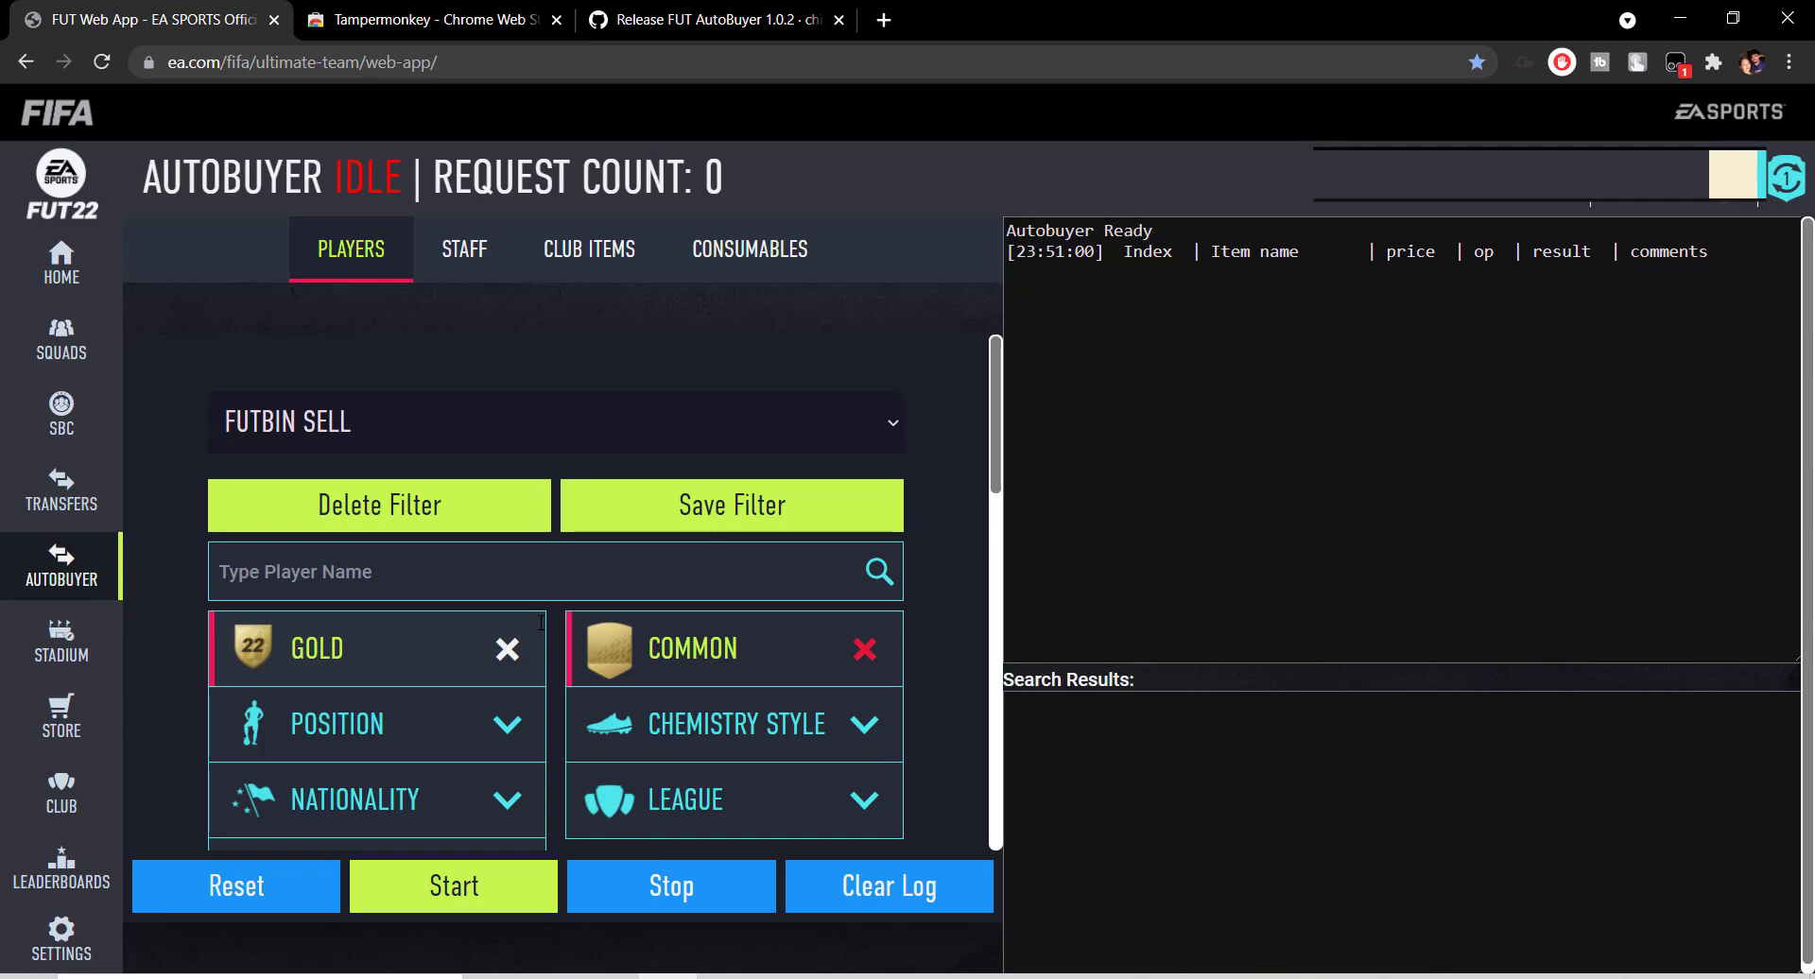
Go back to the GitHub release page and scroll up to the repository header
left_click(718, 34)
scroll(728, 429, "up", 3)
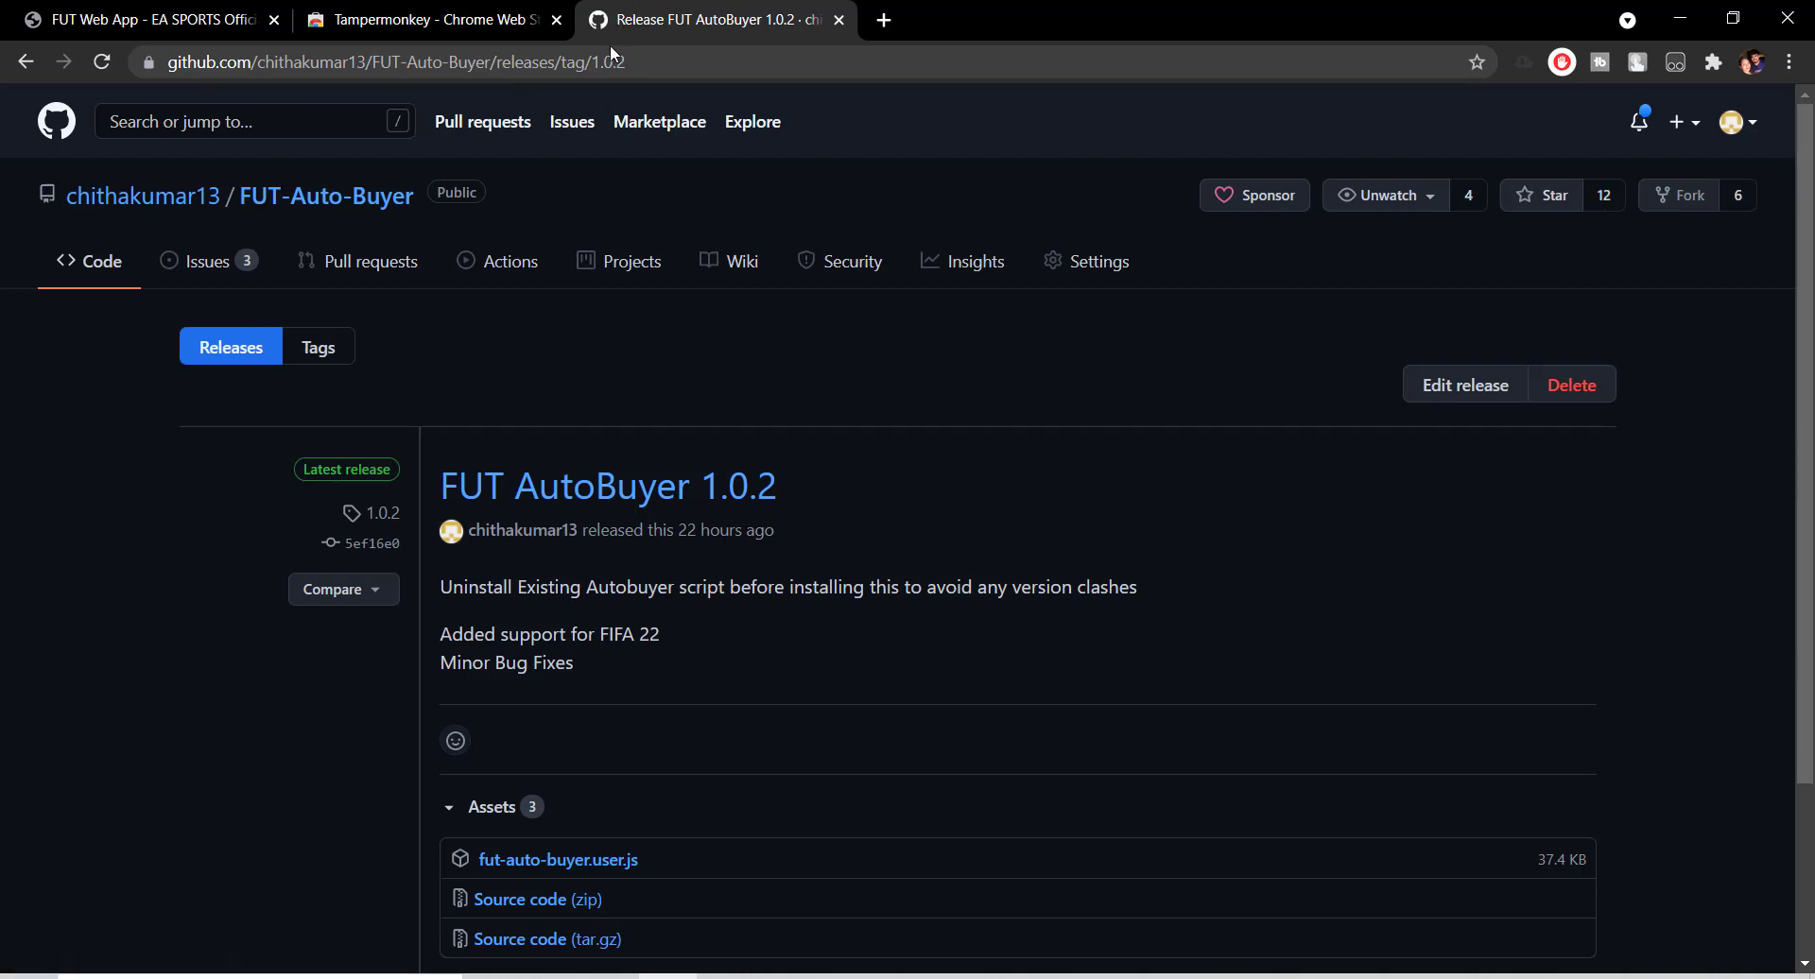
Open the FUT-Auto-Buyer Issues list, showing 3 open and 296 closed issues
left_click(242, 281)
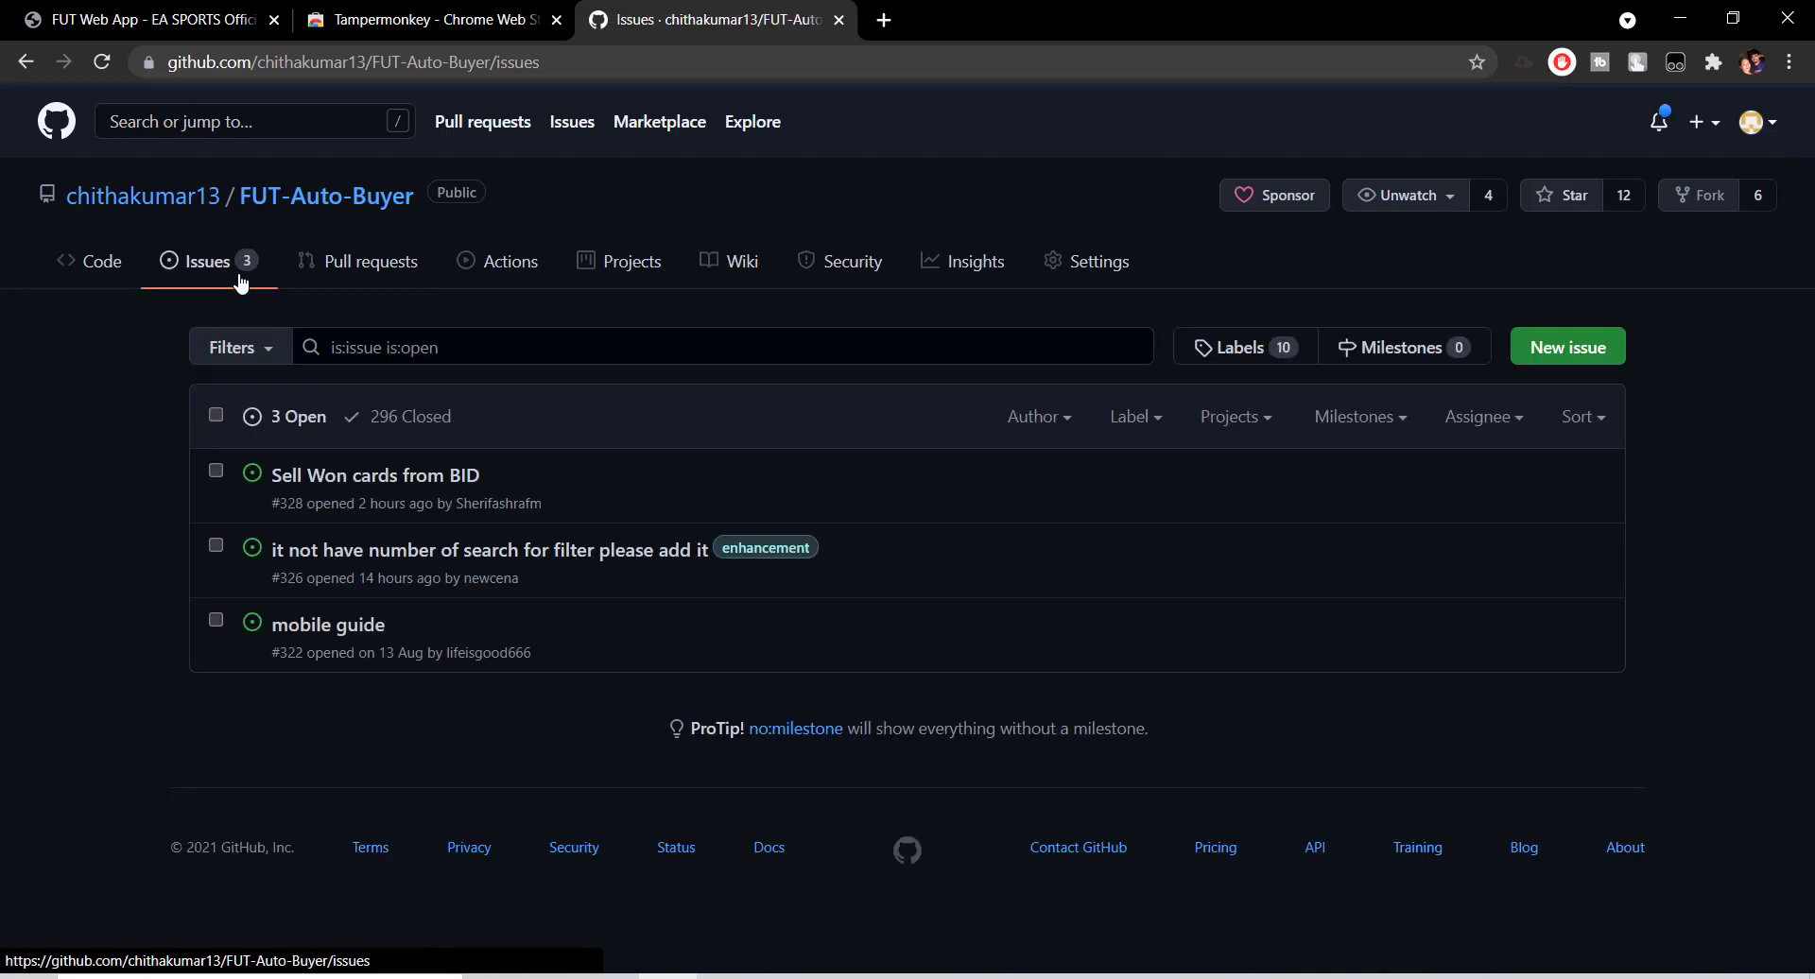